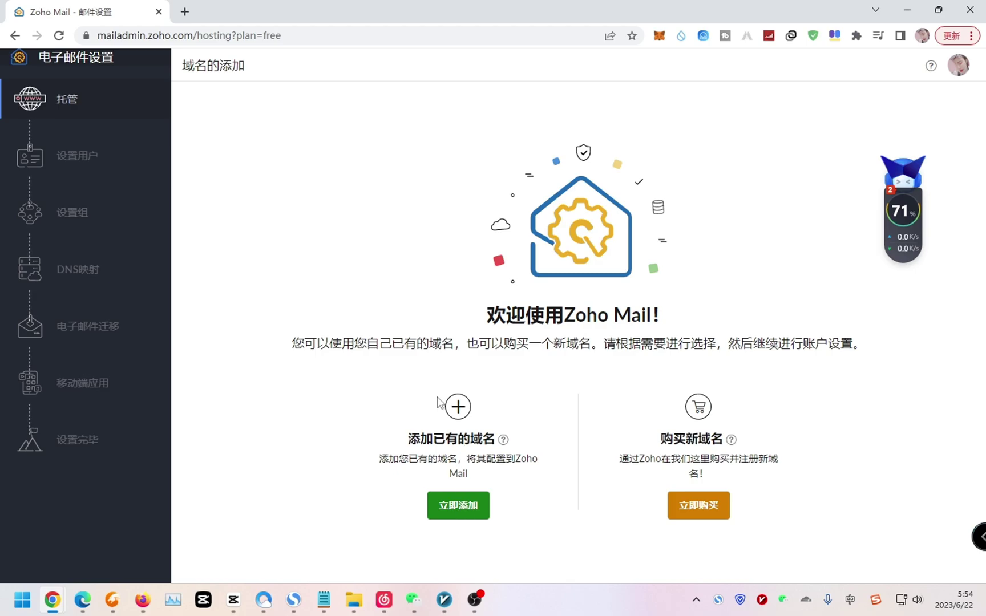
# Step: Enter domain kjkkk, organisation KJKKK and industry 媒体与娱乐, and submit the domain
pyautogui.click(456, 412)
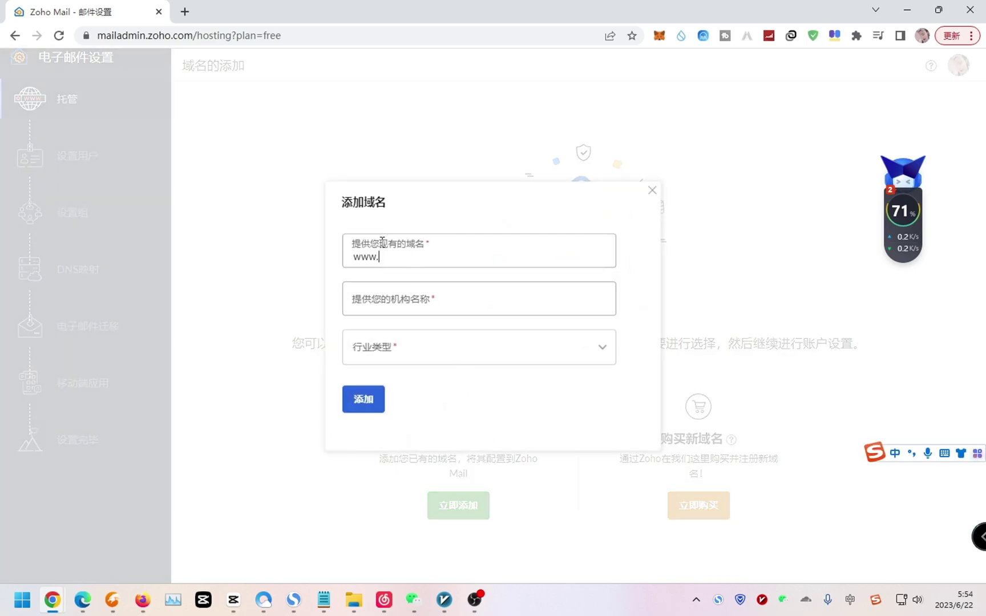
pyautogui.write('kjkkk')
pyautogui.press('shift')
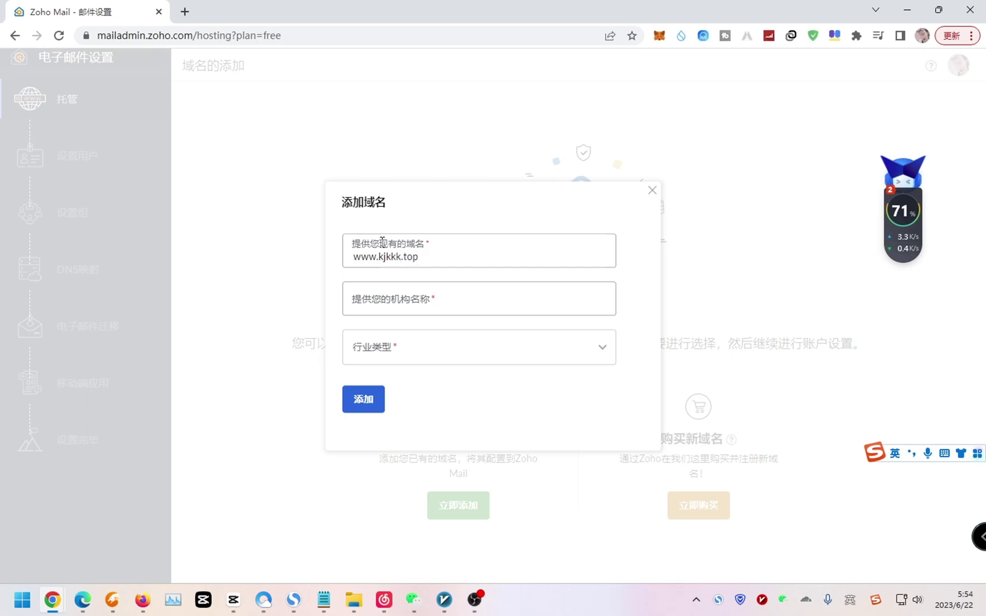
pyautogui.click(375, 305)
pyautogui.press('capslock')
pyautogui.write('KJKKK')
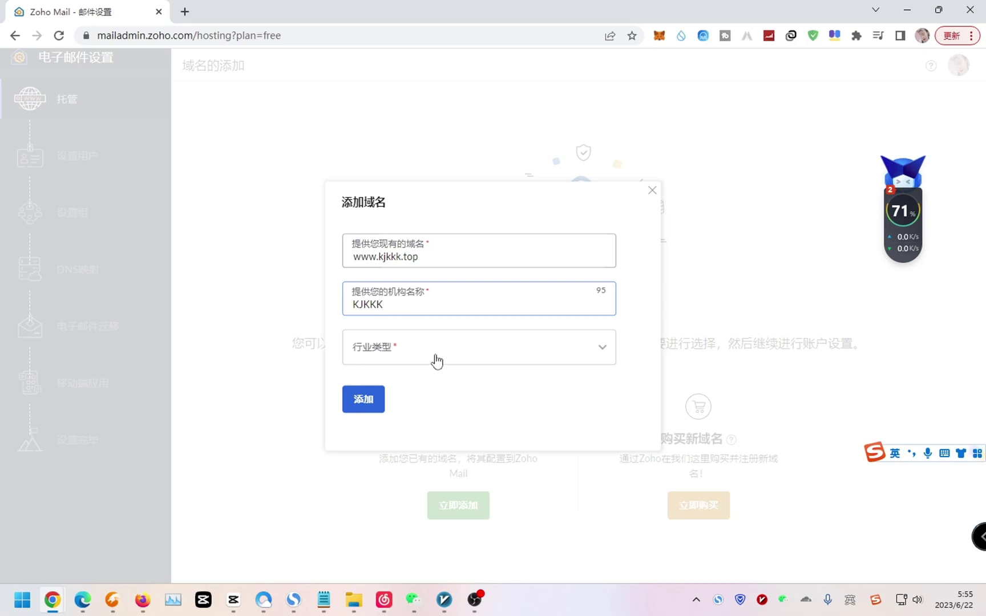
pyautogui.click(436, 360)
pyautogui.scroll(-4, 482, 432)
pyautogui.scroll(-3, 483, 432)
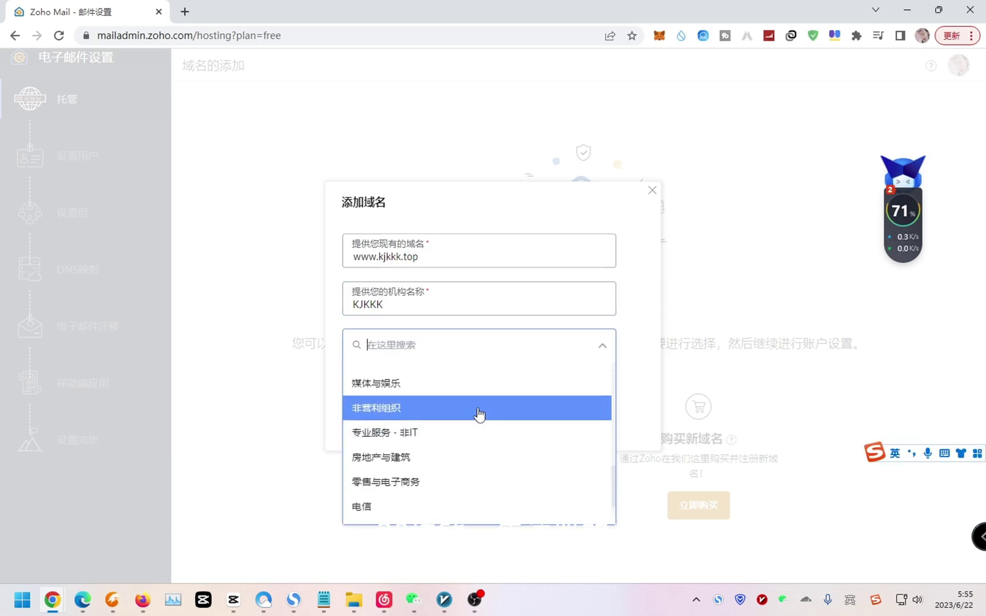
pyautogui.click(453, 391)
pyautogui.click(371, 400)
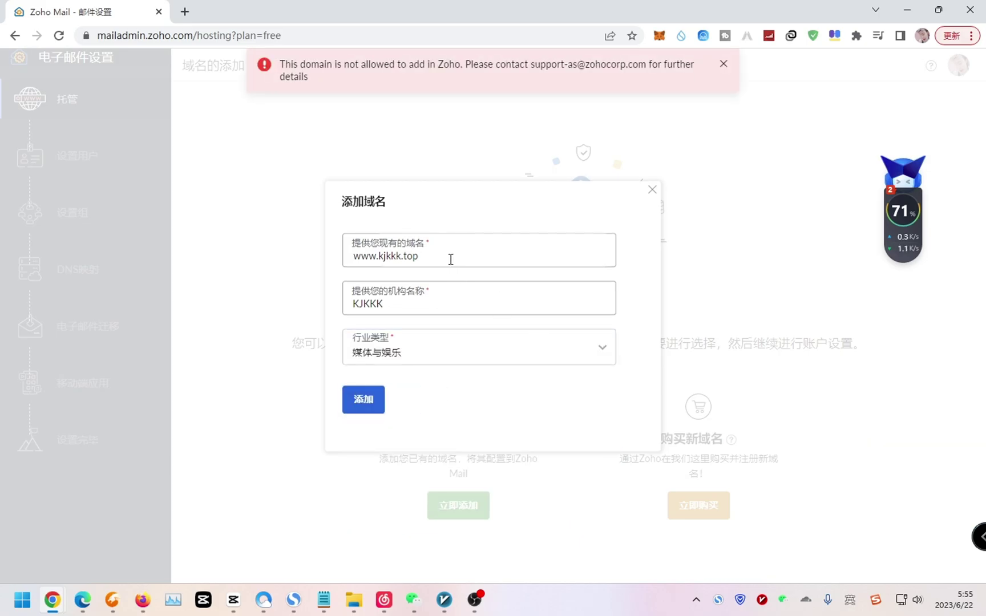
# Step: Open Cloudflare in a new tab, change the domain ending to .eu.org, and resubmit kjkkk.eu.org
pyautogui.click(184, 11)
pyautogui.write('clou')
pyautogui.press('Return')
pyautogui.click(117, 11)
pyautogui.moveTo(448, 256); pyautogui.dragTo(403, 260)
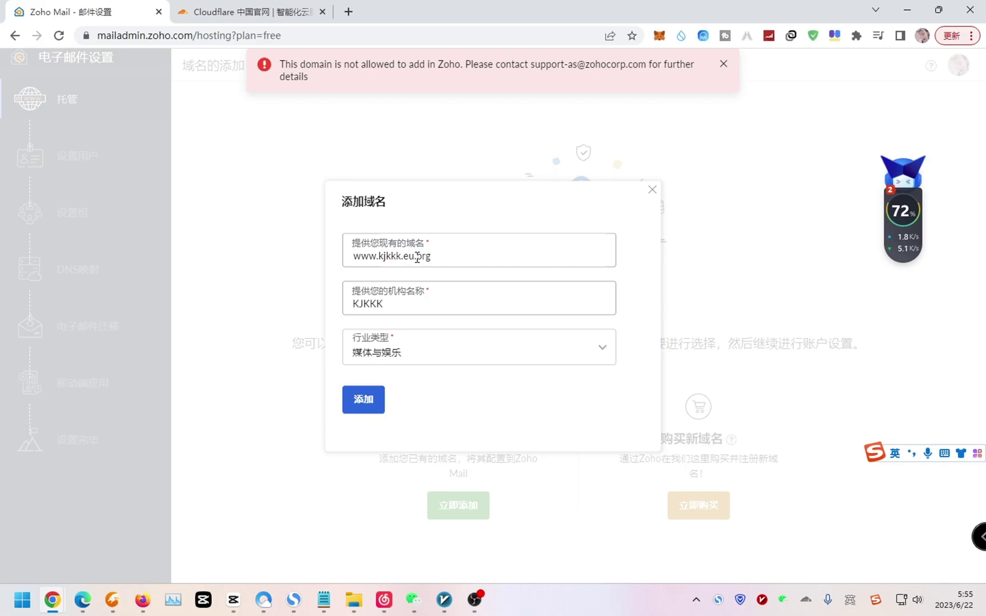
pyautogui.press('Return')
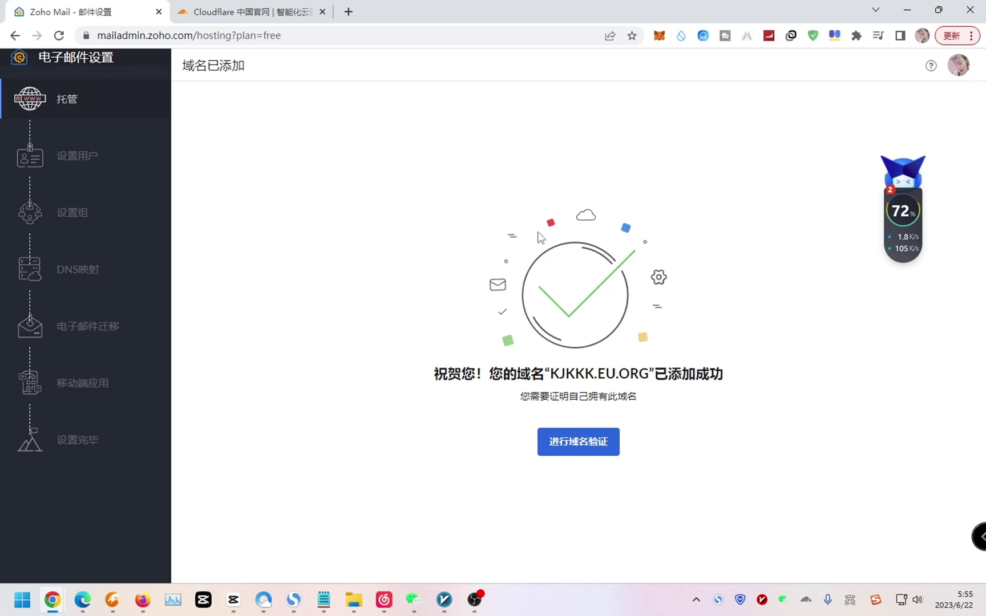
pyautogui.hotkey('ctrl', 'Tab')
# Step: Sign in to the Cloudflare dashboard and open Zoho's TXT verification instructions for kjkkk.eu.org
pyautogui.click(936, 134)
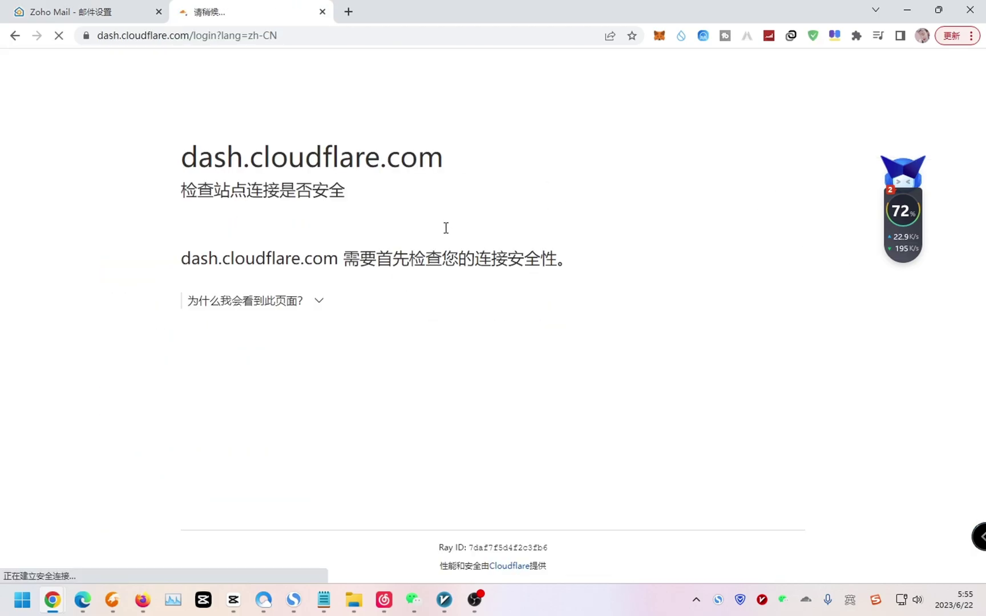
pyautogui.click(46, 4)
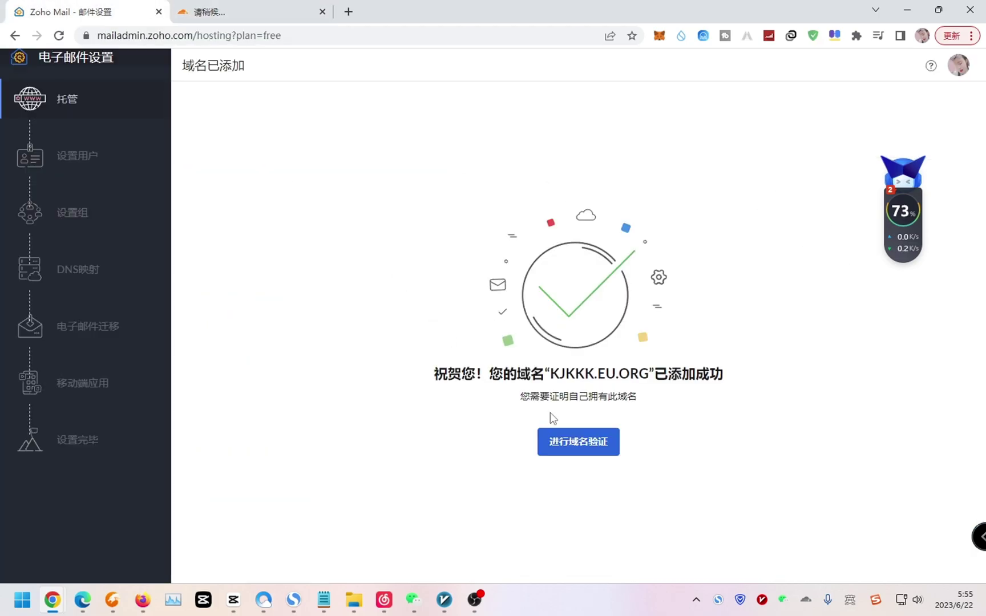
pyautogui.click(593, 448)
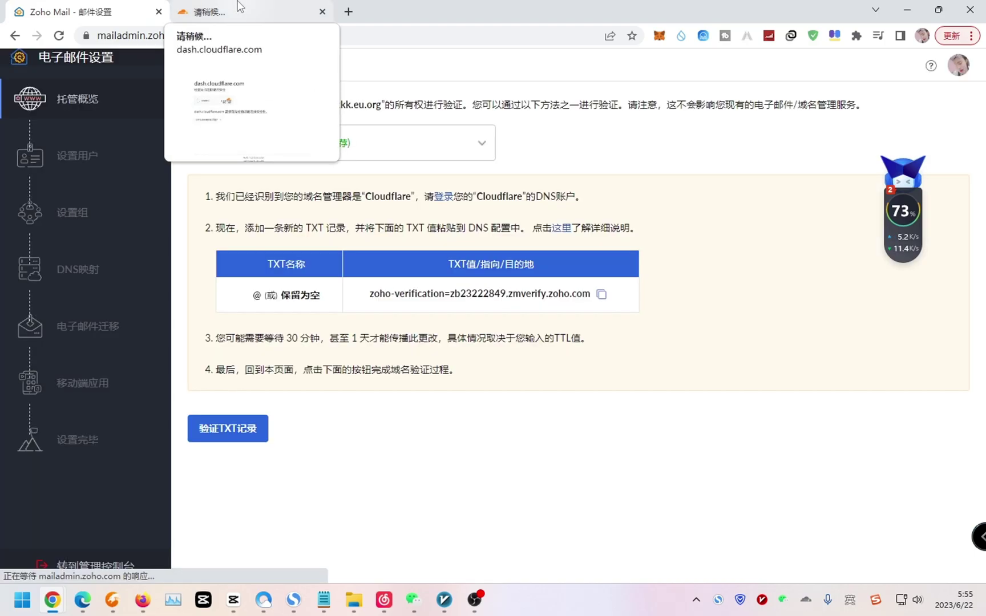
pyautogui.click(239, 7)
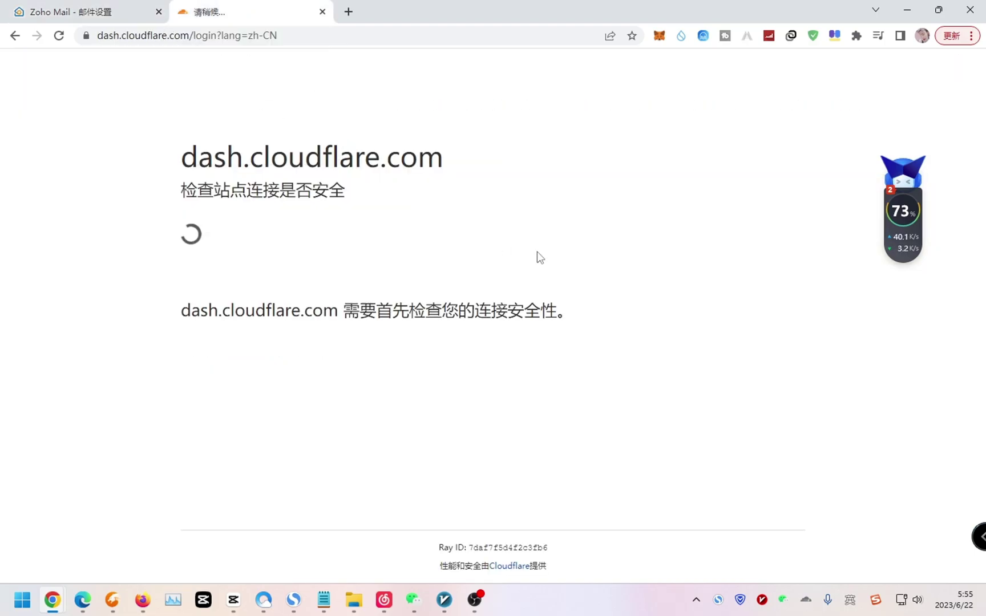
pyautogui.click(625, 62)
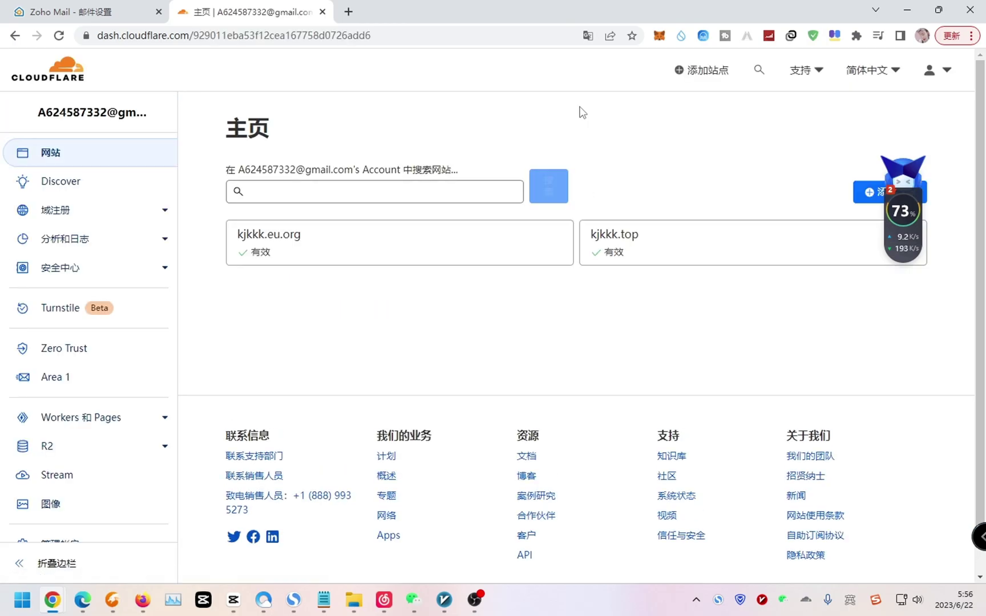
pyautogui.click(91, 11)
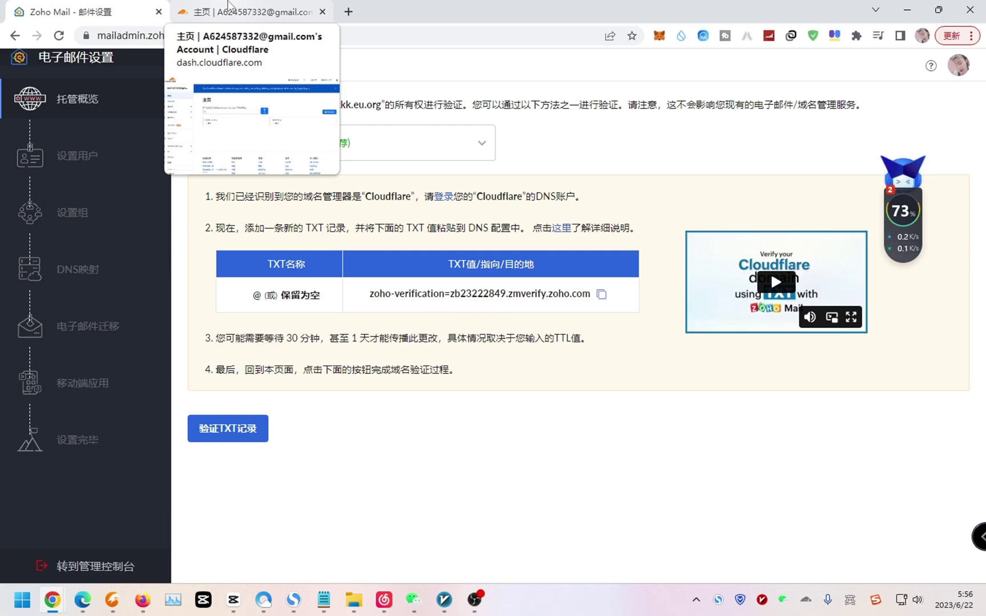
pyautogui.click(227, 9)
pyautogui.hotkey('ctrl', 'Tab')
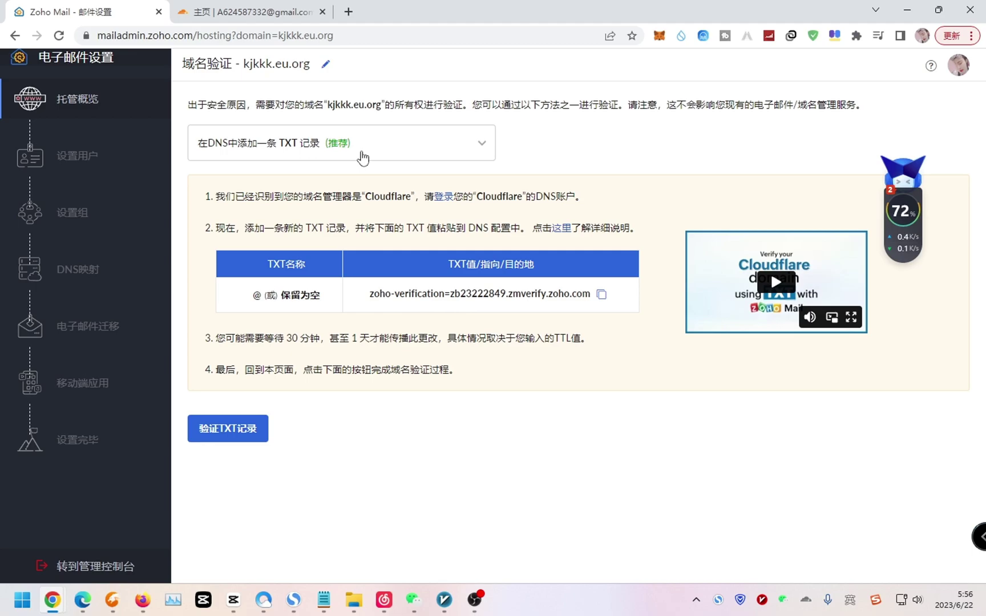
pyautogui.click(275, 6)
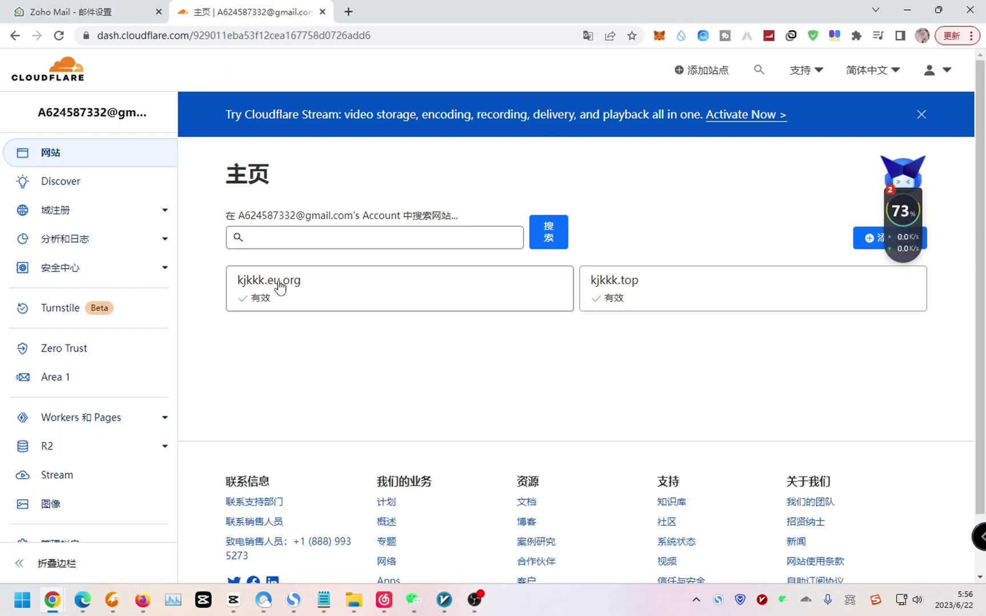
# Step: Open kjkkk.eu.org's DNS records in Cloudflare and copy the zoho-verification value from Zoho
pyautogui.click(276, 285)
pyautogui.click(50, 210)
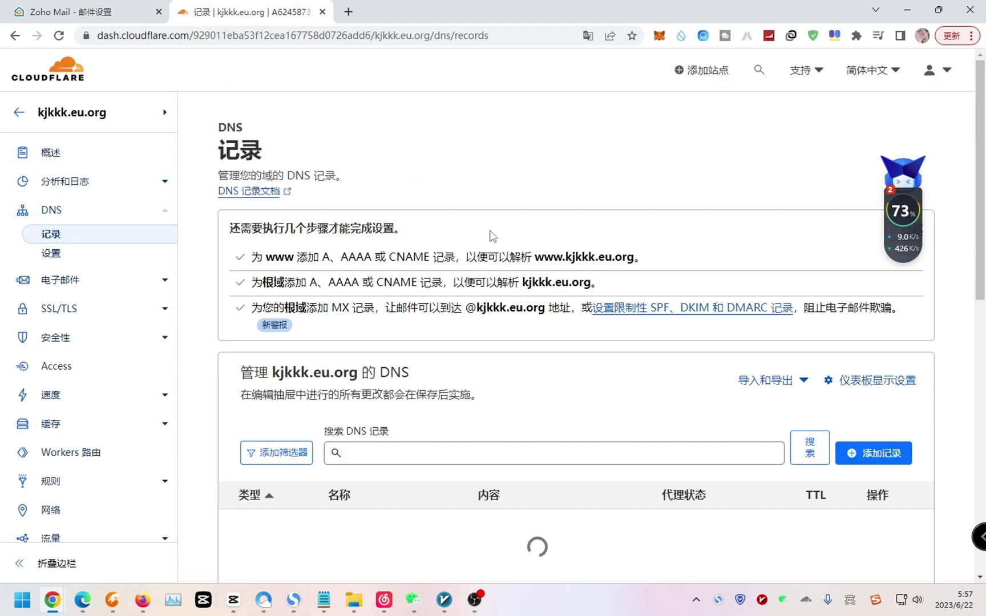
pyautogui.hotkey('ctrl', 'pageup')
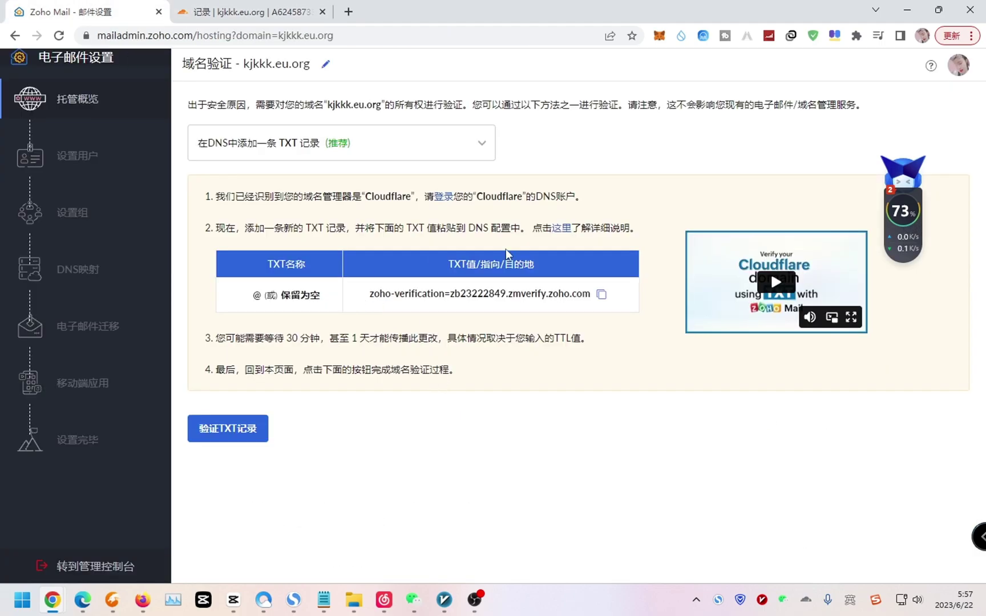
pyautogui.click(601, 294)
pyautogui.hotkey('ctrl', 'pagedown')
# Step: Add a TXT record at @ holding the pasted verification value with a 1 分钟 TTL
pyautogui.click(306, 540)
pyautogui.scroll(-6, 302, 491)
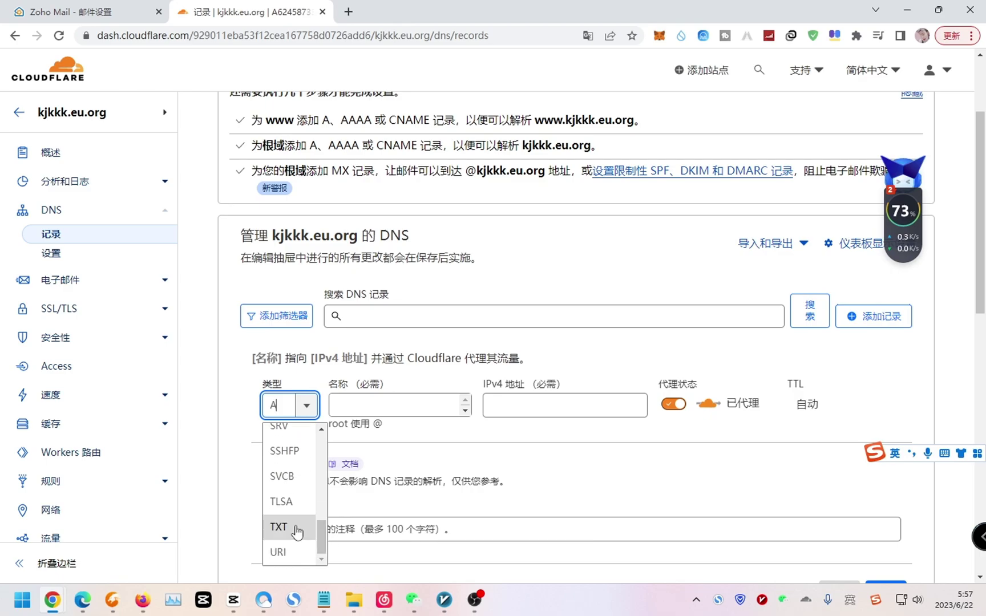
pyautogui.click(285, 530)
pyautogui.click(396, 406)
pyautogui.write('@')
pyautogui.click(436, 480)
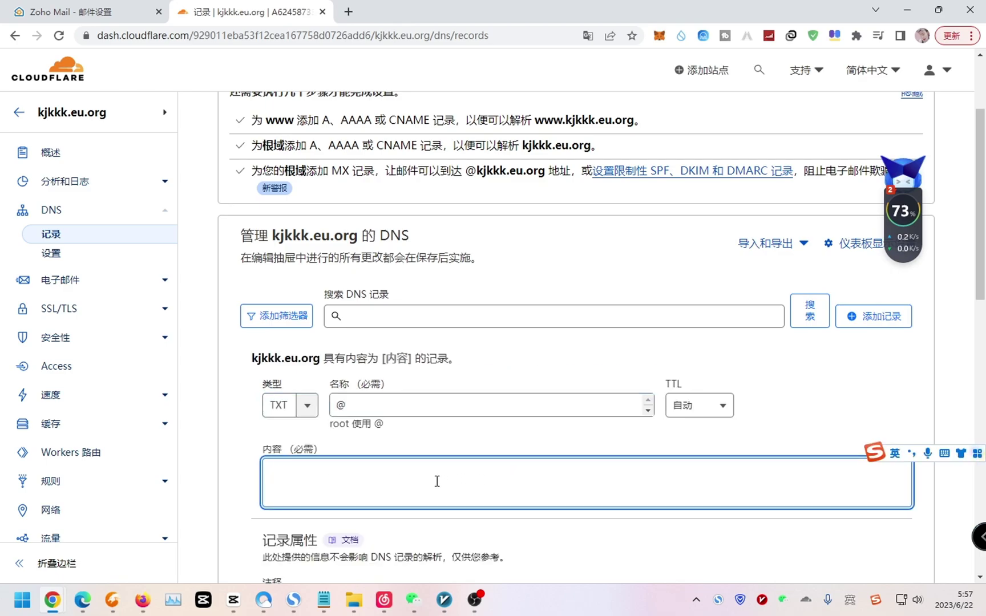
pyautogui.hotkey('ctrl', 'v')
pyautogui.click(699, 409)
pyautogui.click(692, 460)
pyautogui.scroll(-2, 819, 396)
pyautogui.click(886, 535)
pyautogui.hotkey('ctrl', 'shift', 'Tab')
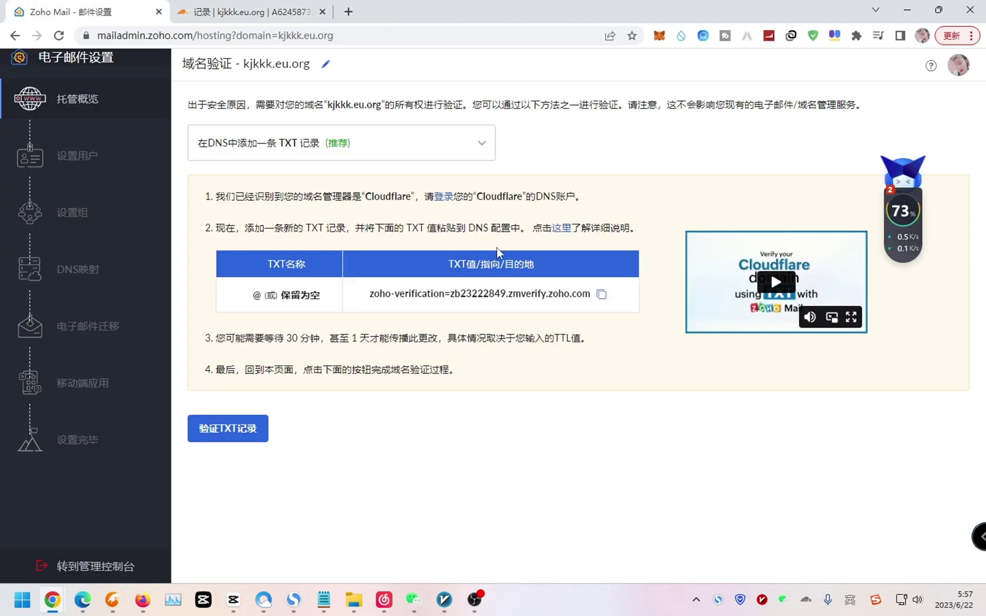
# Step: Verify the TXT record, create the admin login mailbox, and continue to the groups step
pyautogui.click(238, 435)
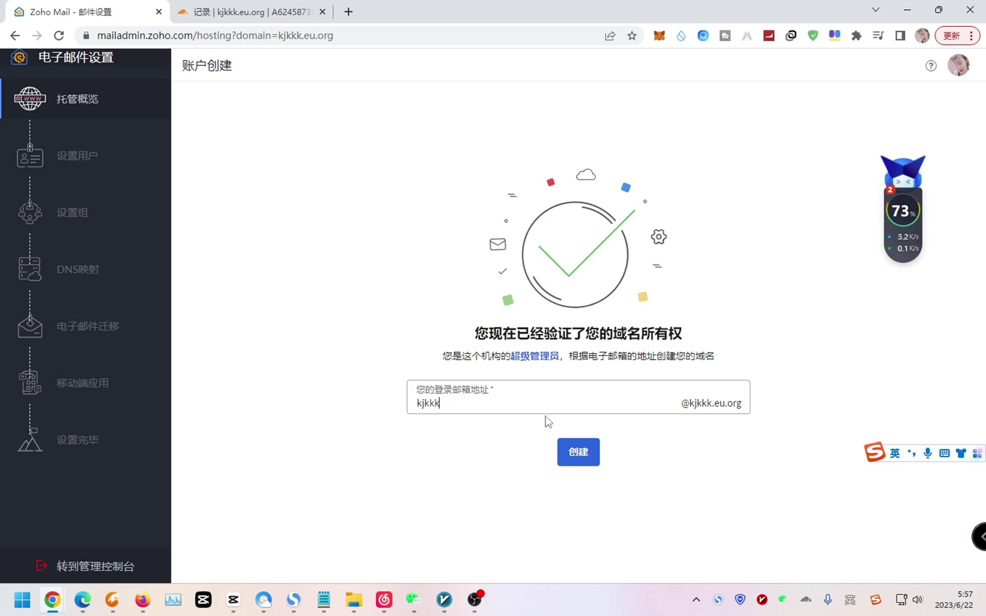
pyautogui.click(584, 453)
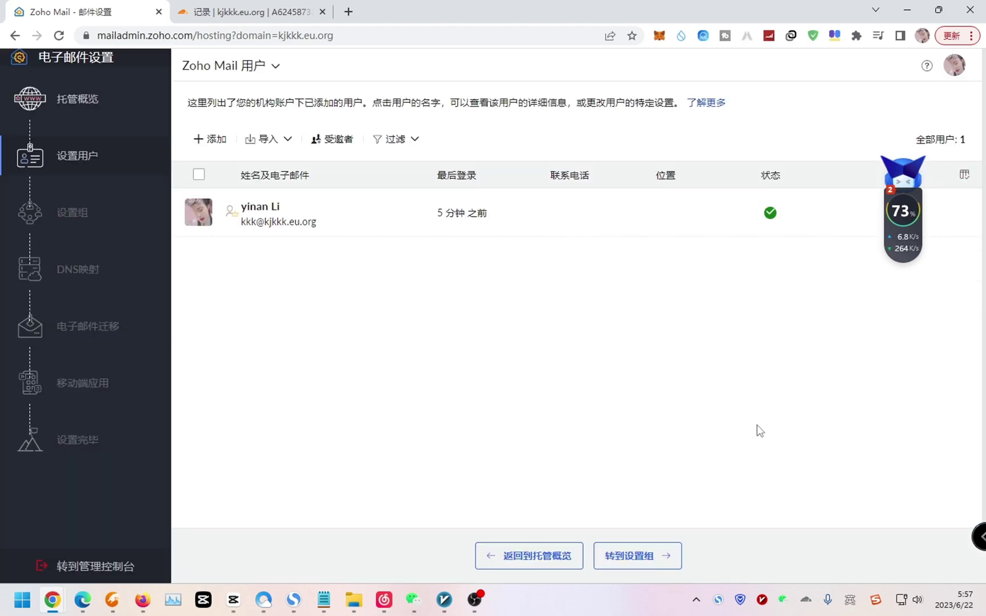
pyautogui.moveTo(894, 208); pyautogui.dragTo(864, 311)
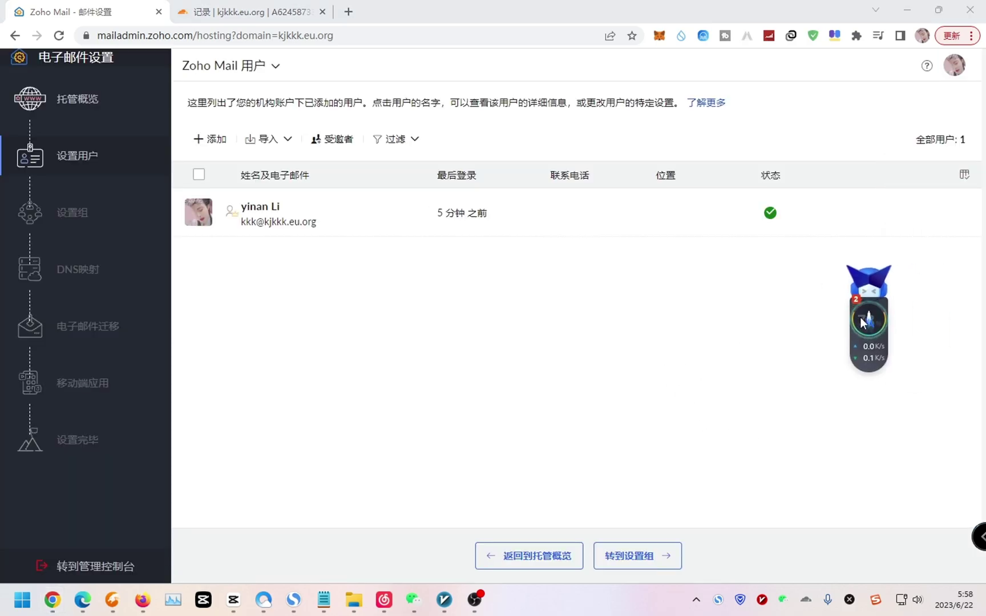
pyautogui.click(634, 556)
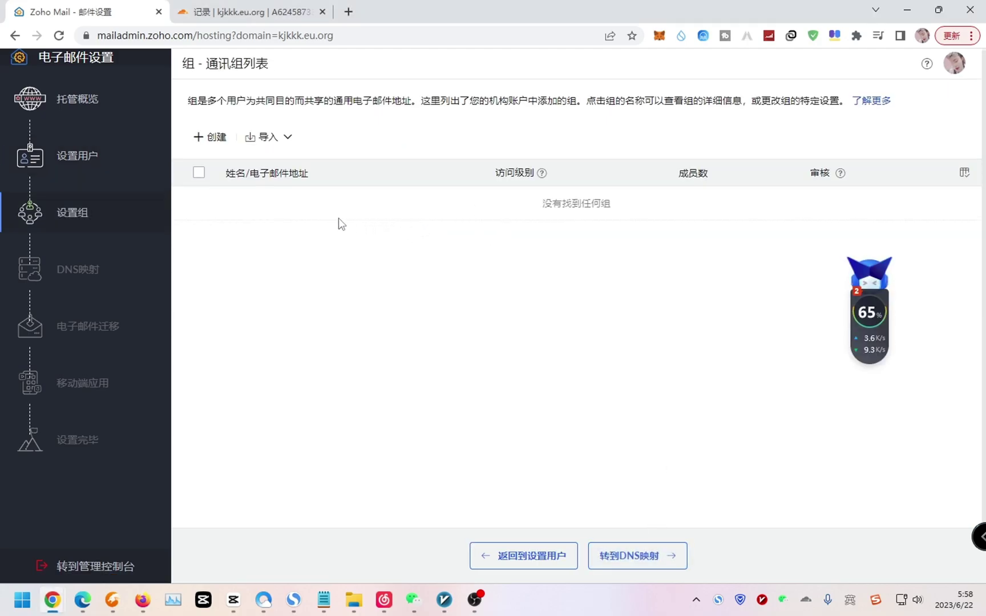
# Step: Start a new group named kkk and attempt to create it without members
pyautogui.click(203, 139)
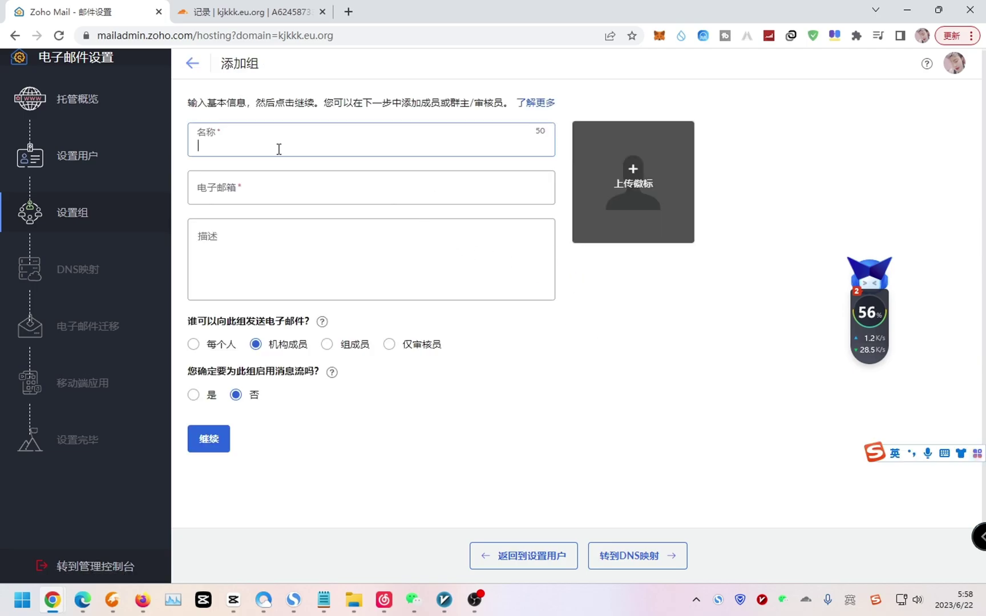
pyautogui.write('kkk01')
pyautogui.click(288, 177)
pyautogui.press('Tab')
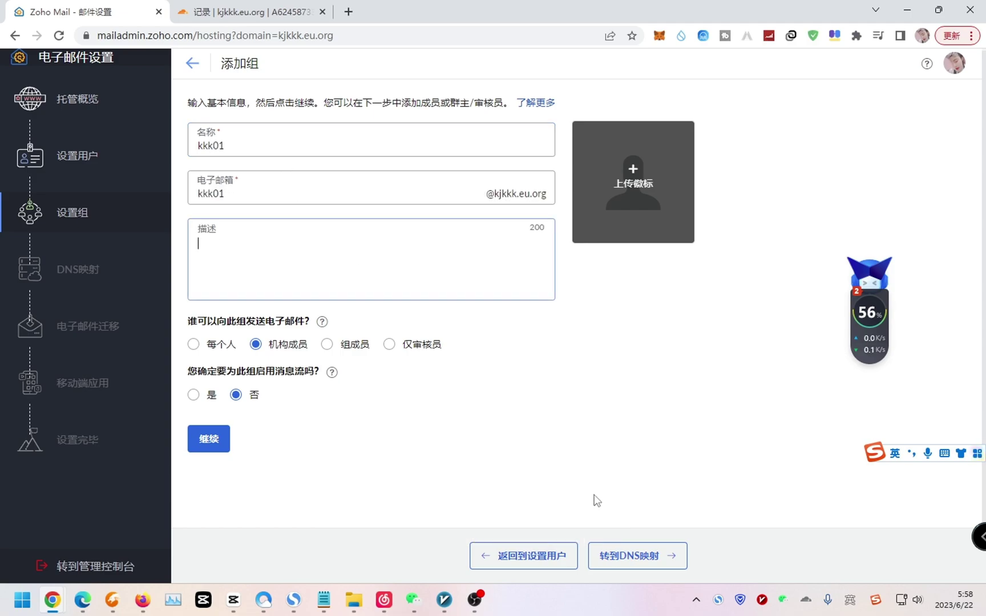
pyautogui.click(209, 441)
pyautogui.click(580, 498)
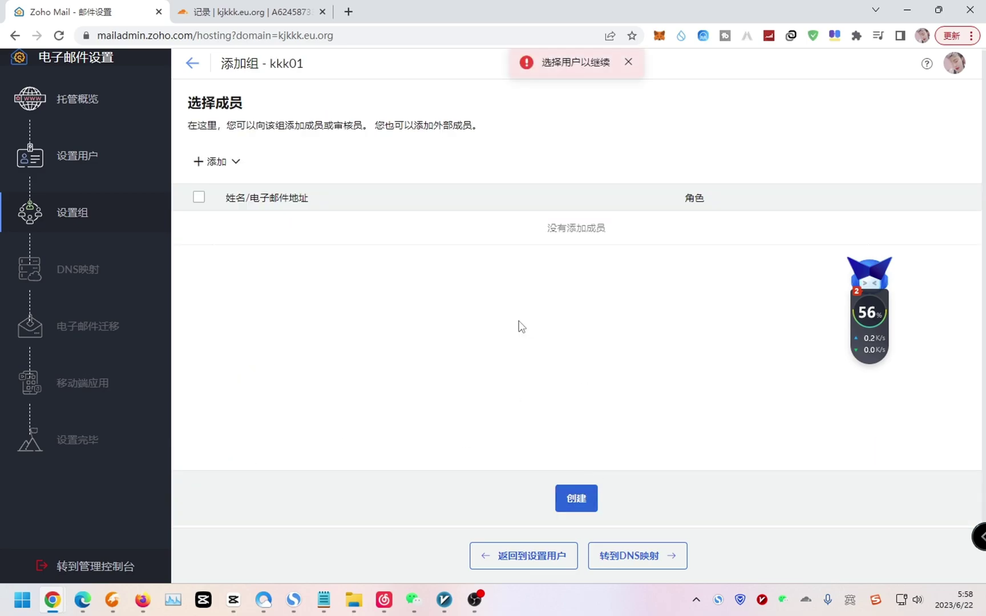
pyautogui.click(234, 161)
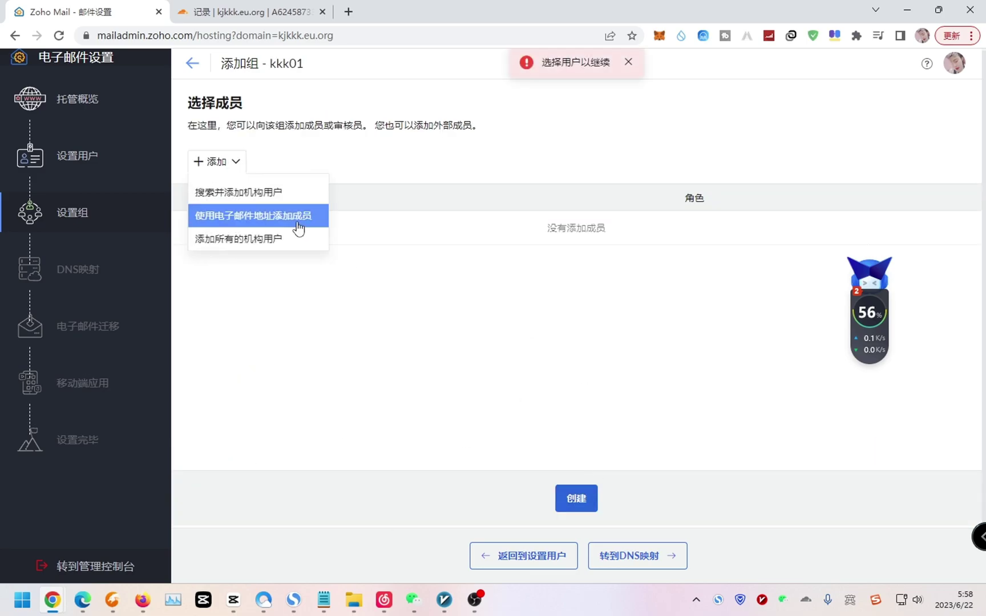
pyautogui.click(573, 498)
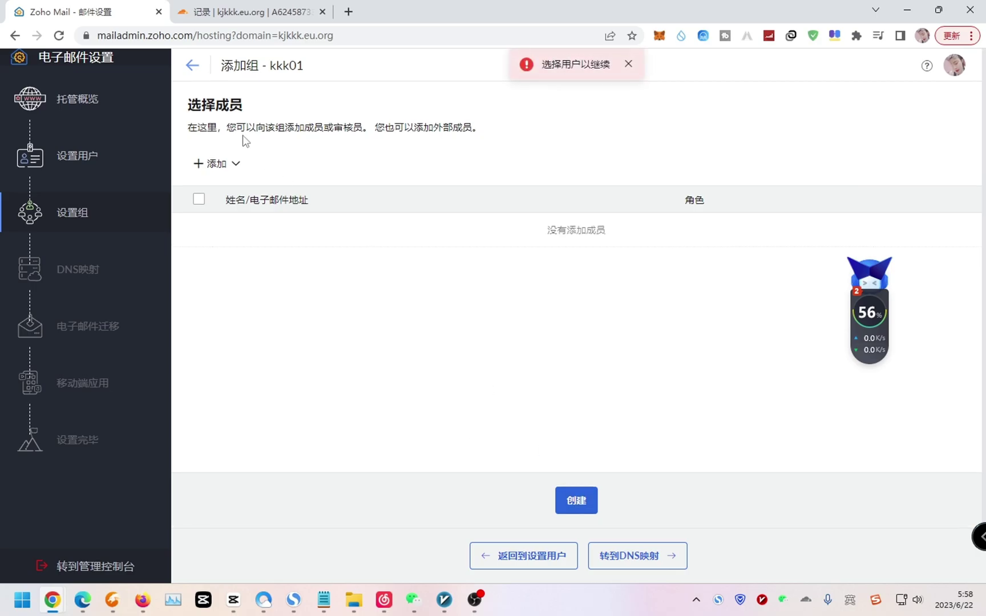
# Step: Set sender permission to group members only, then abandon the group and return to the list
pyautogui.click(192, 63)
pyautogui.click(273, 242)
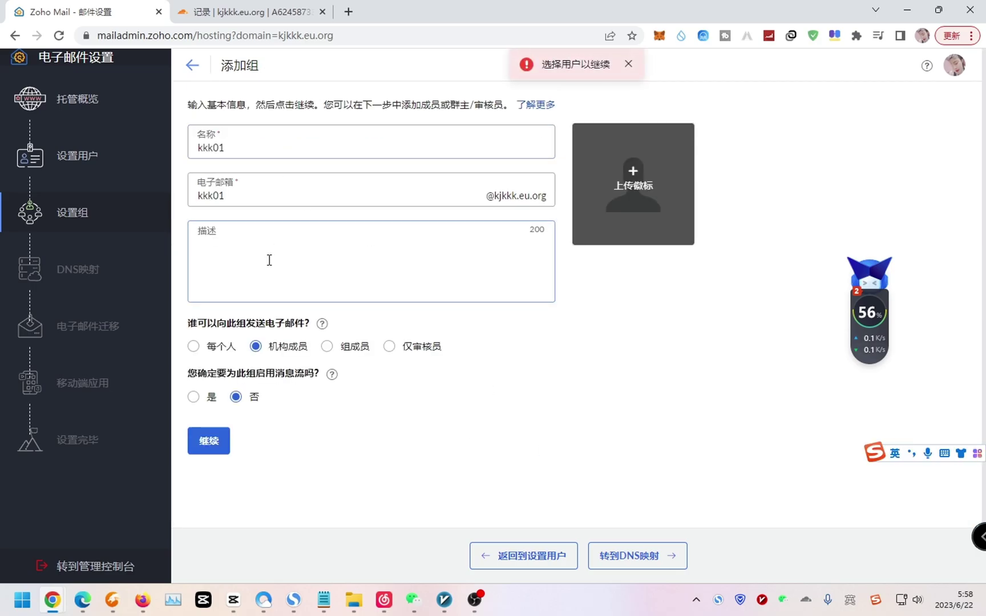
pyautogui.click(330, 346)
pyautogui.click(337, 186)
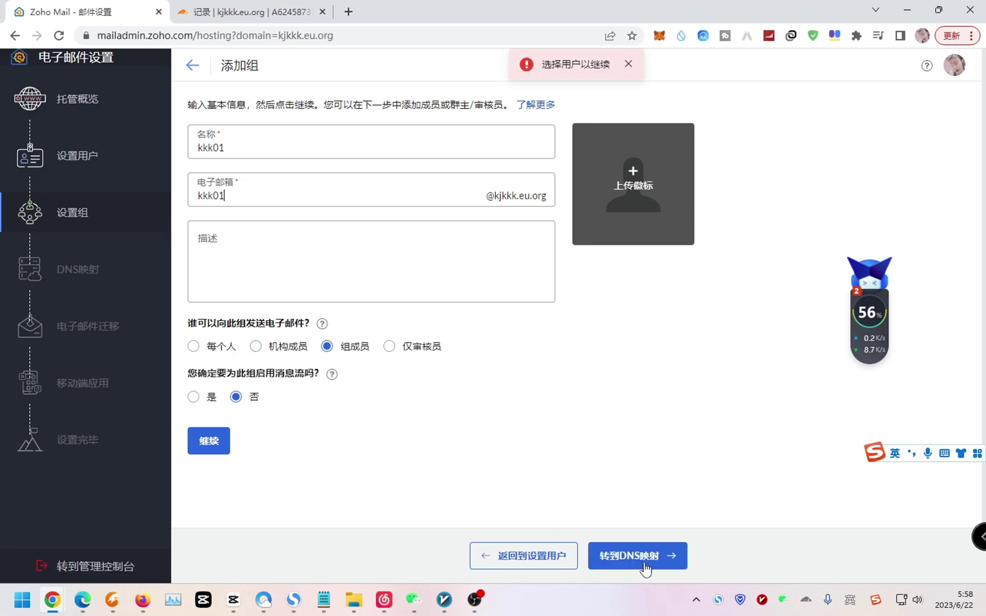
pyautogui.click(194, 67)
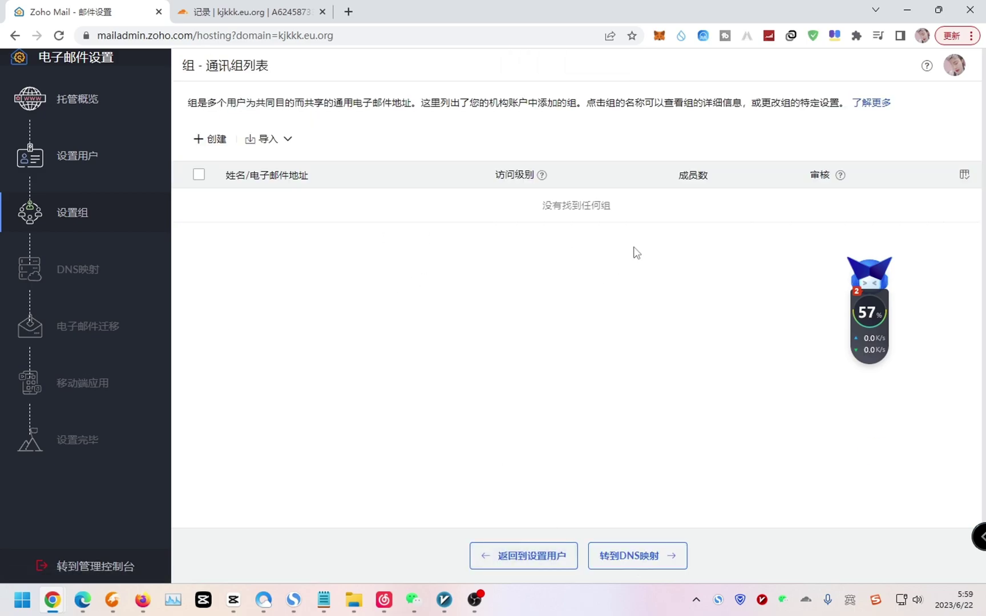
# Step: Open the DNS mapping step and copy the mx.zoho.com mail server value for Cloudflare
pyautogui.click(662, 559)
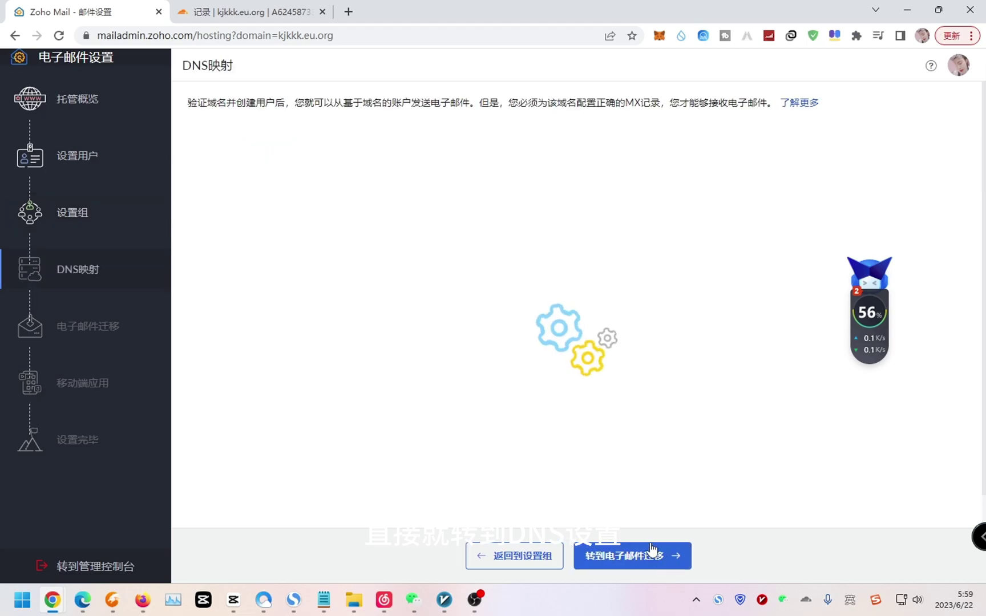
pyautogui.click(73, 216)
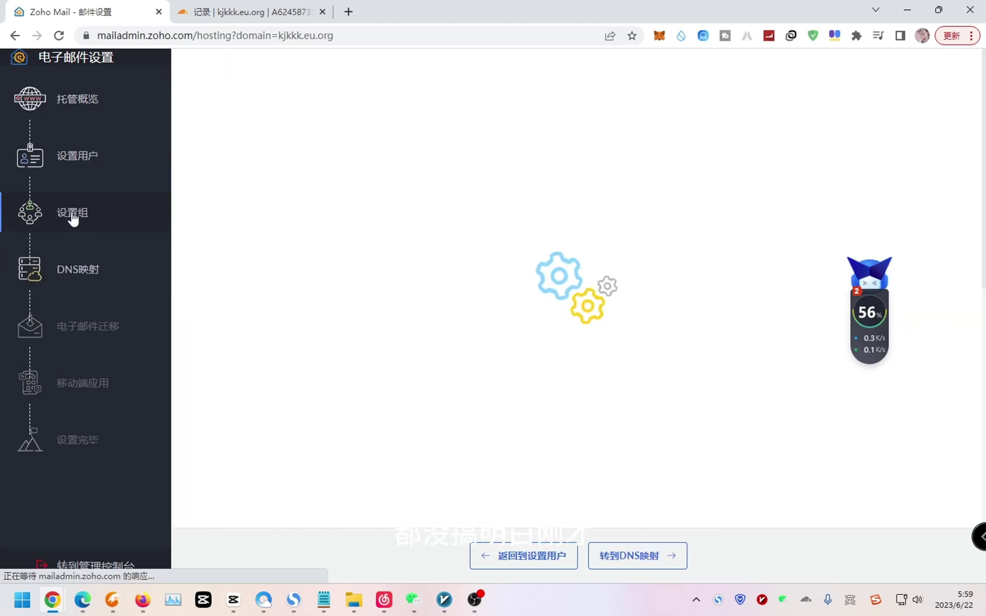
pyautogui.click(80, 276)
pyautogui.moveTo(868, 311); pyautogui.dragTo(804, 114)
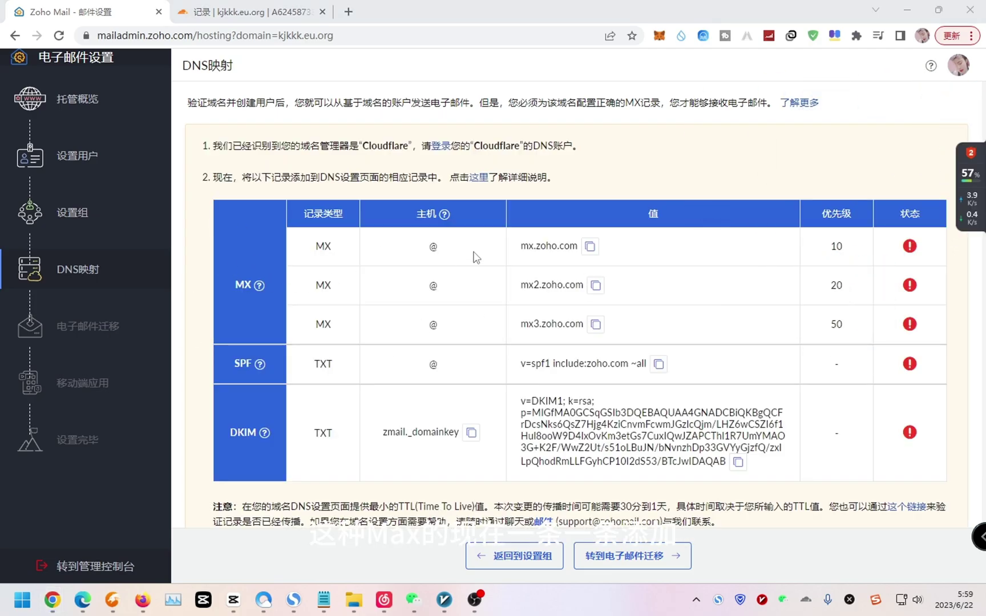
pyautogui.click(590, 246)
pyautogui.click(262, 8)
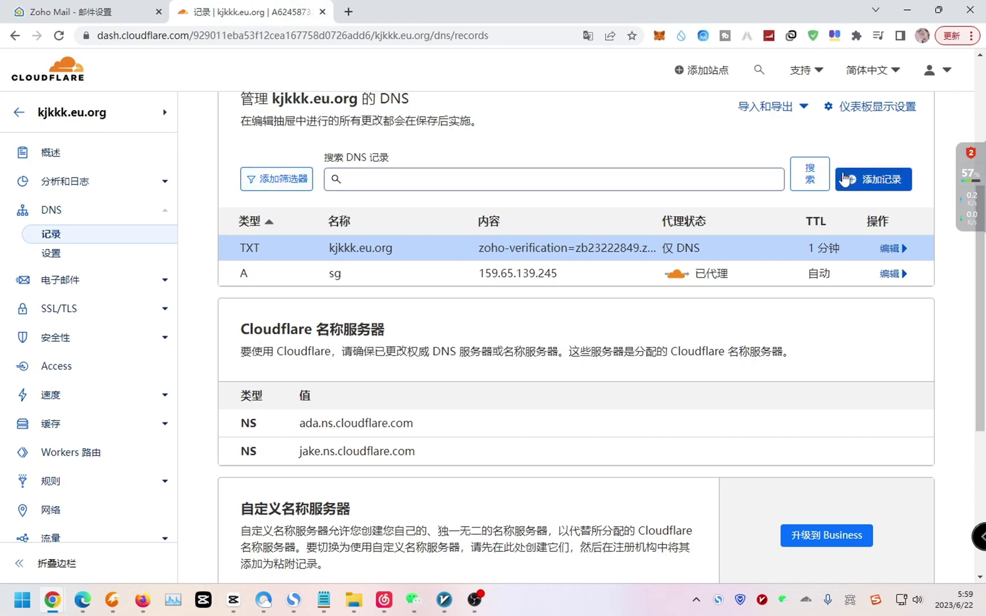
# Step: Add an MX record at @ for mx.zoho.com with priority 10 and 1-minute TTL
pyautogui.click(873, 179)
pyautogui.click(291, 268)
pyautogui.scroll(-5, 312, 422)
pyautogui.scroll(3, 312, 422)
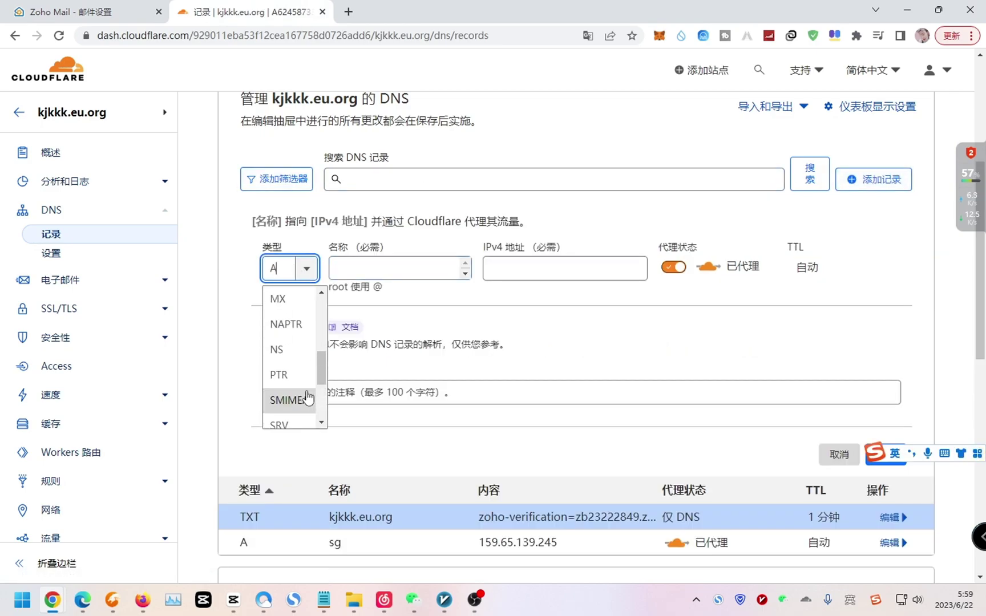
pyautogui.click(278, 295)
pyautogui.click(422, 268)
pyautogui.write('@')
pyautogui.click(537, 268)
pyautogui.hotkey('ctrl', 'v')
pyautogui.click(707, 269)
pyautogui.click(685, 324)
pyautogui.click(817, 265)
pyautogui.write('10')
pyautogui.click(885, 455)
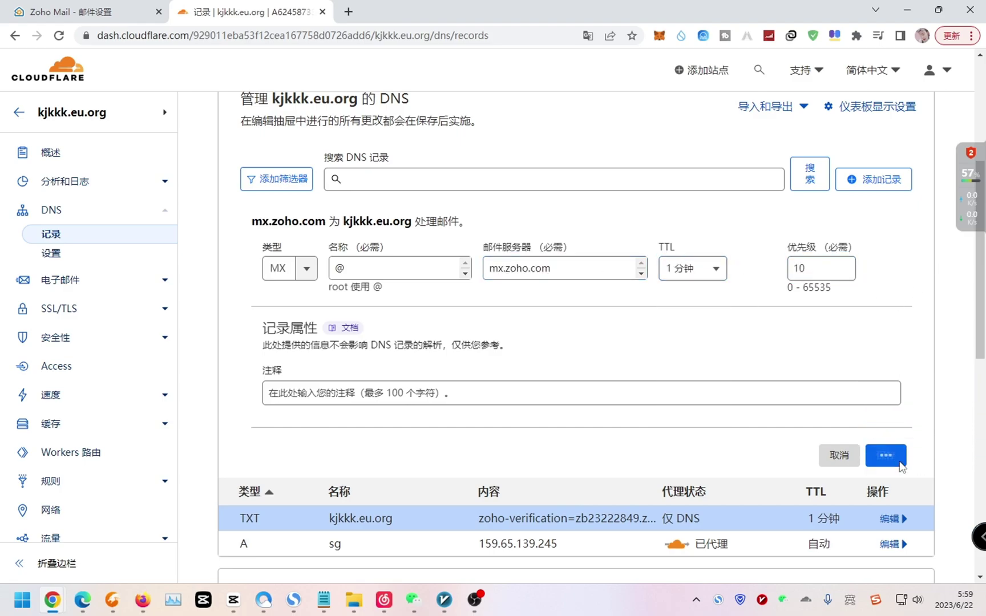
# Step: Copy mx2.zoho.com from Zoho and add it as an MX record at @ with priority 20
pyautogui.click(86, 11)
pyautogui.click(596, 285)
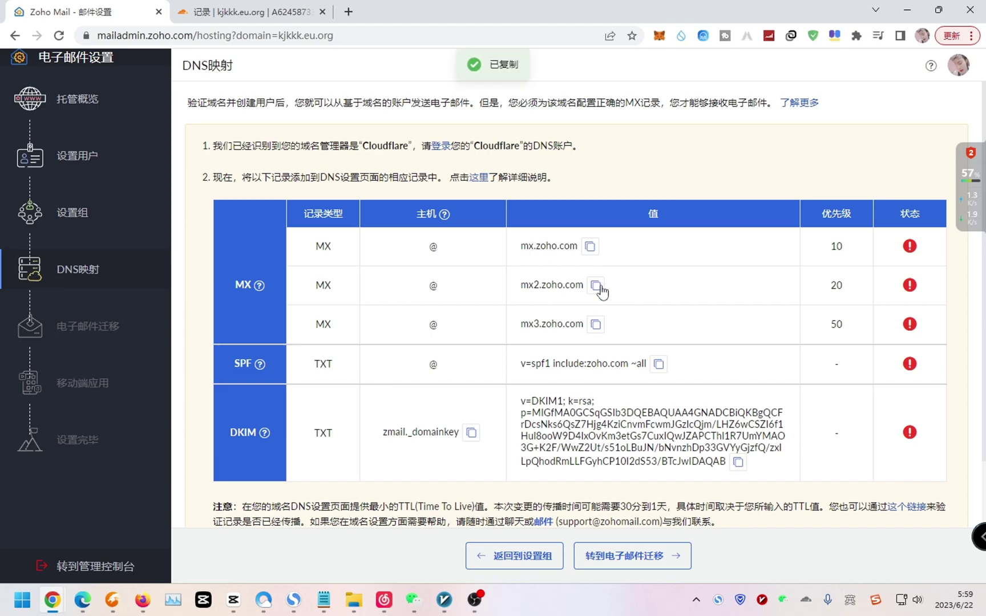
pyautogui.click(251, 12)
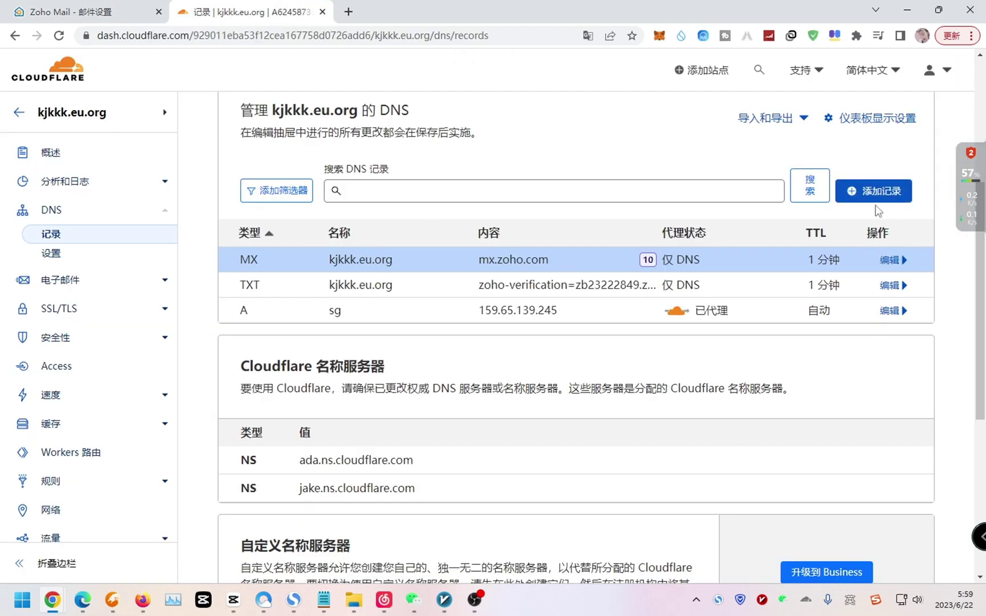
pyautogui.click(872, 190)
pyautogui.click(306, 279)
pyautogui.moveTo(322, 319); pyautogui.dragTo(322, 368)
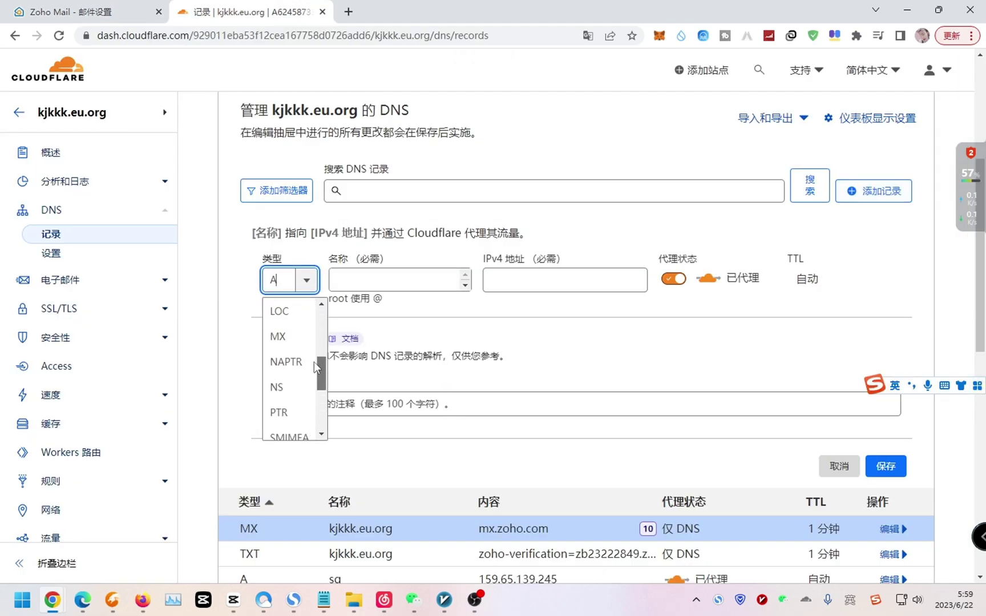
pyautogui.click(280, 336)
pyautogui.click(376, 279)
pyautogui.write('@')
pyautogui.click(513, 275)
pyautogui.hotkey('ctrl', 'v')
pyautogui.click(692, 279)
pyautogui.click(704, 341)
pyautogui.click(816, 279)
pyautogui.write('2')
pyautogui.click(885, 466)
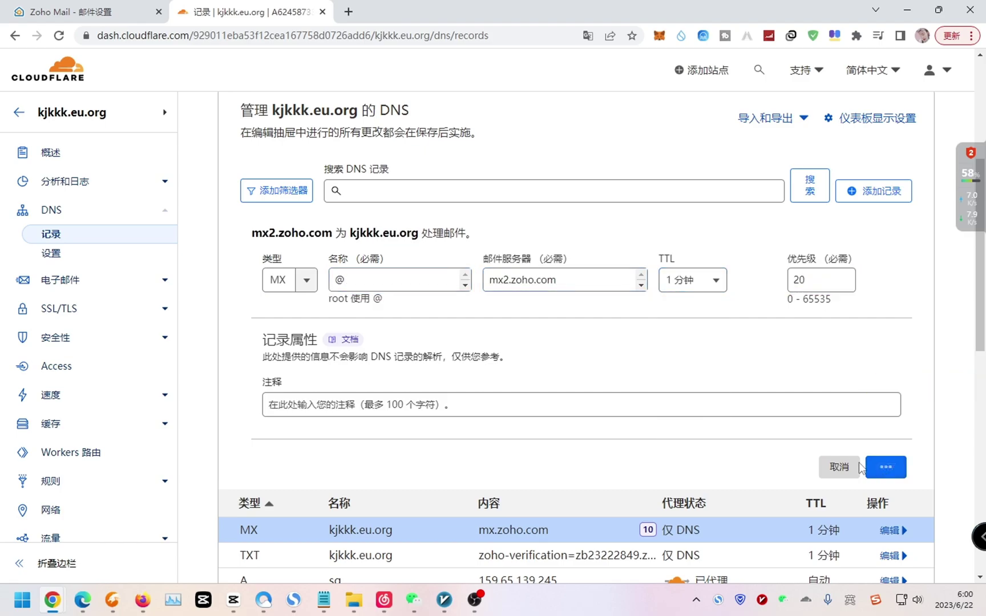
# Step: Copy mx3.zoho.com from Zoho and add it as an MX record at @ with priority 50
pyautogui.click(85, 11)
pyautogui.click(596, 324)
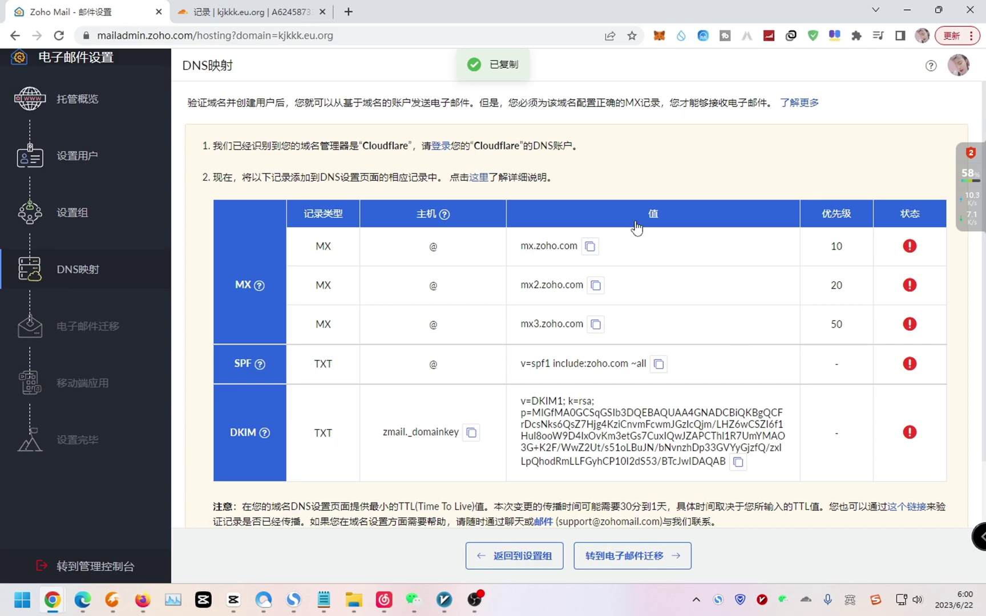
pyautogui.click(228, 16)
pyautogui.click(873, 191)
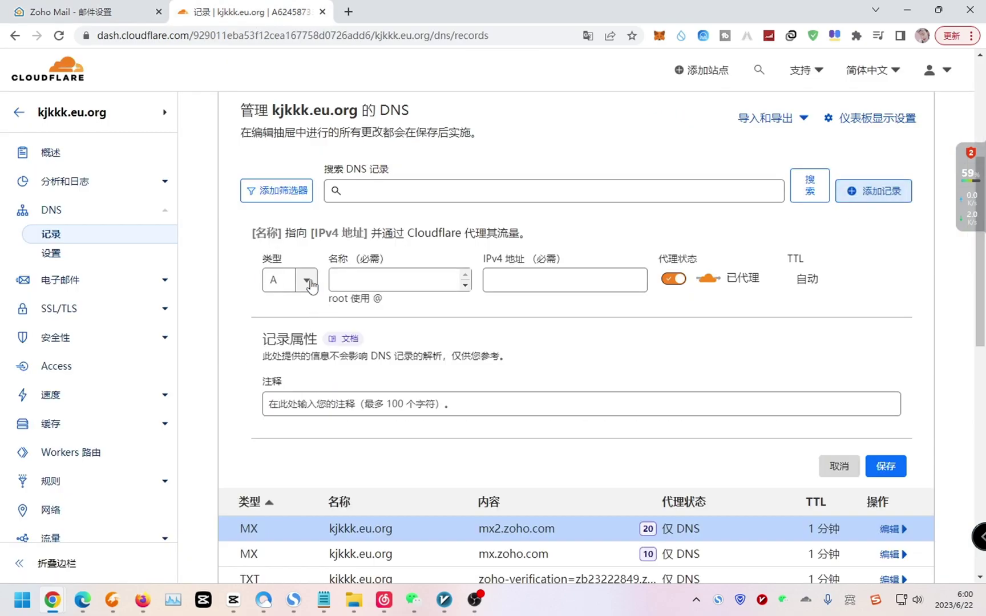
pyautogui.click(306, 280)
pyautogui.scroll(-3, 285, 353)
pyautogui.scroll(1, 285, 353)
pyautogui.click(279, 361)
pyautogui.click(415, 279)
pyautogui.write('@')
pyautogui.click(530, 279)
pyautogui.hotkey('ctrl', 'v')
pyautogui.click(707, 280)
pyautogui.click(682, 332)
pyautogui.click(803, 279)
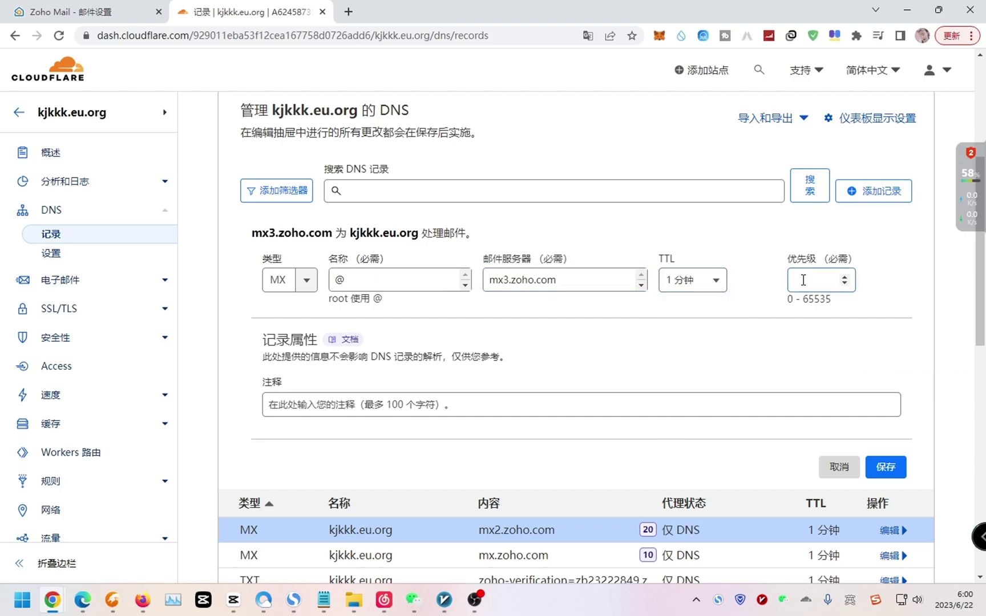
pyautogui.write('50')
pyautogui.press('Return')
# Step: Copy the SPF record value from Zoho's DNS mapping page
pyautogui.click(86, 11)
pyautogui.moveTo(332, 362); pyautogui.dragTo(308, 362)
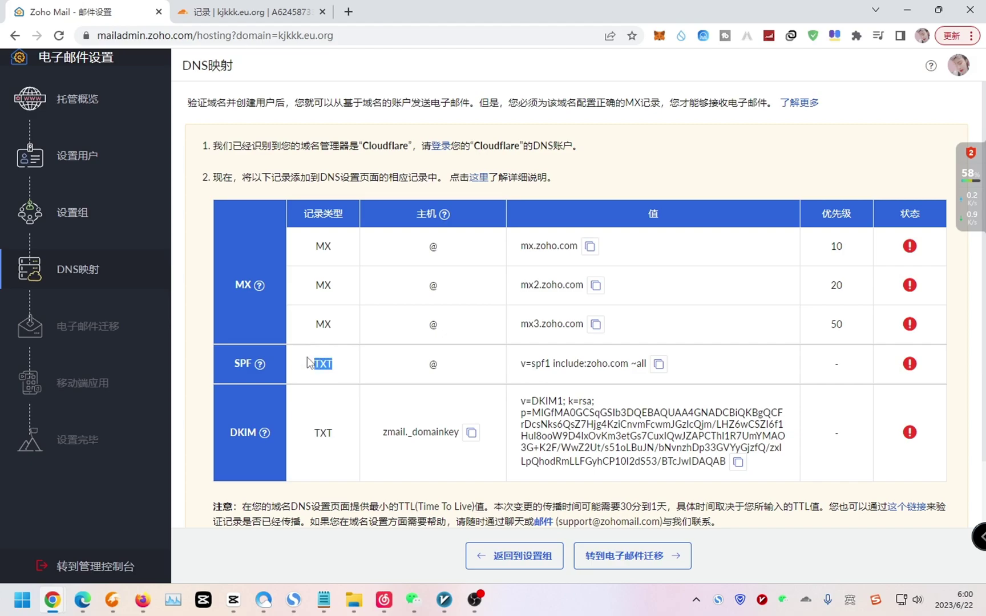
pyautogui.click(658, 364)
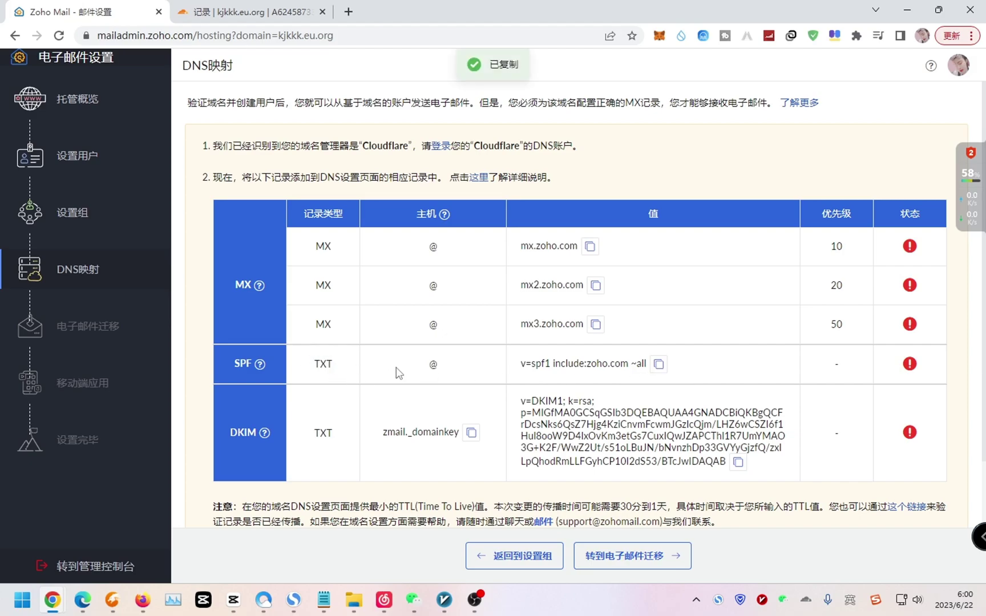
pyautogui.click(286, 8)
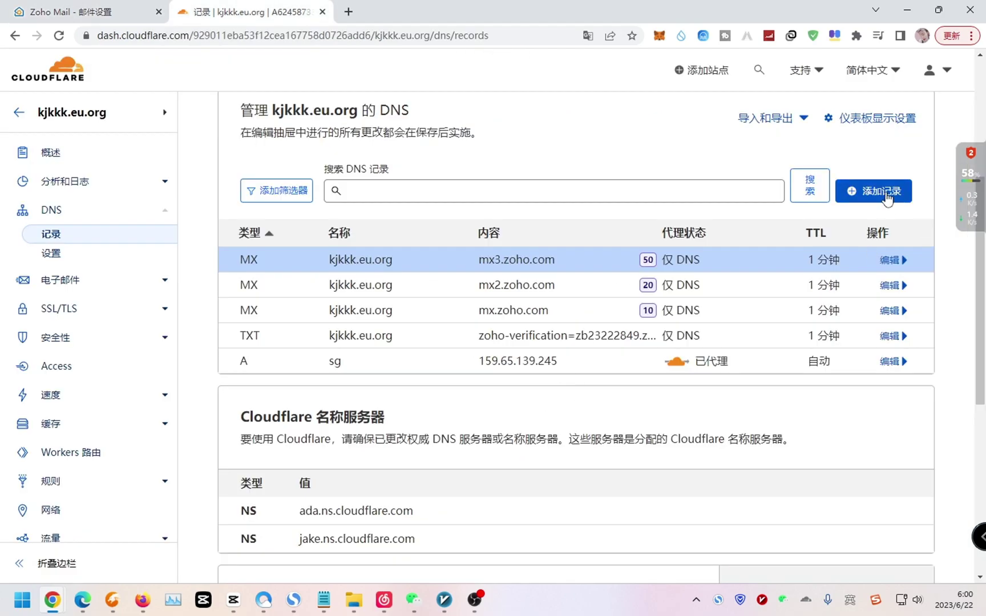
# Step: Add a TXT record at @ with v=spf1 include:zoho.com ~all, then copy Zoho's DKIM host name
pyautogui.click(882, 191)
pyautogui.click(306, 280)
pyautogui.scroll(-5, 293, 365)
pyautogui.click(285, 401)
pyautogui.click(345, 346)
pyautogui.click(352, 288)
pyautogui.write('@')
pyautogui.click(399, 369)
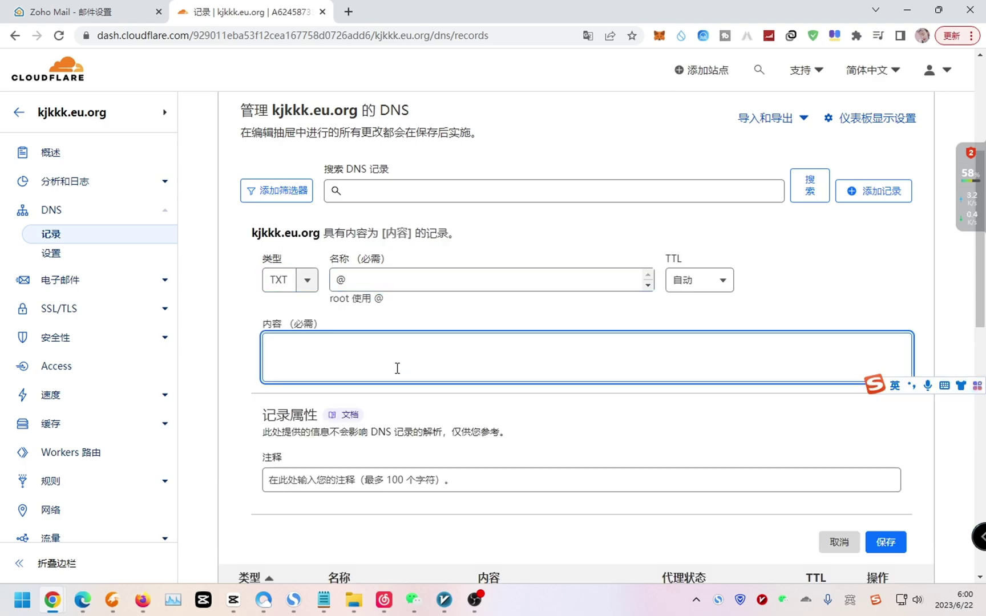
pyautogui.hotkey('ctrl', 'v')
pyautogui.hotkey('ctrl', 'Tab')
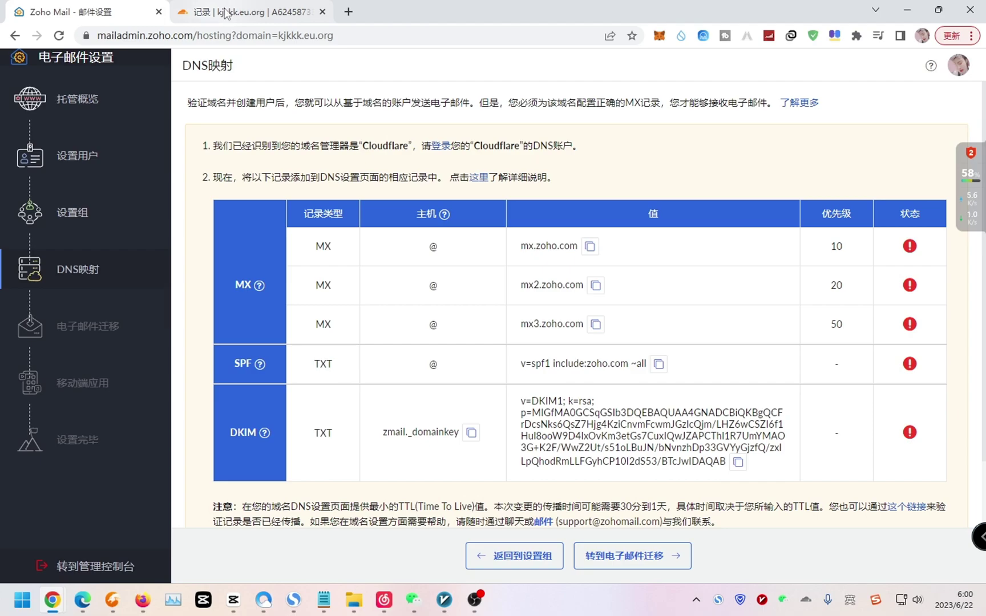
pyautogui.hotkey('ctrl', 'Tab')
pyautogui.click(884, 539)
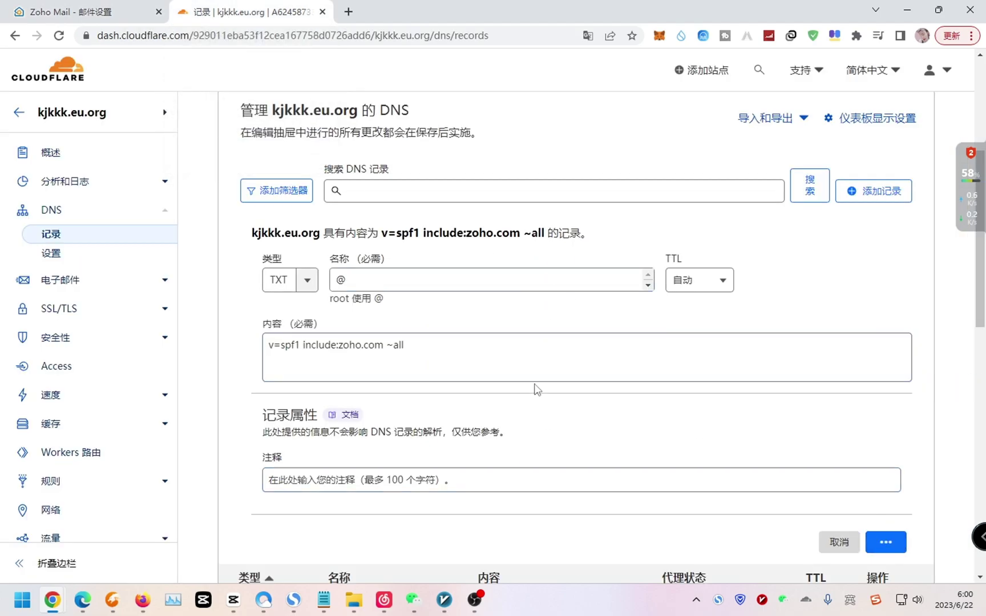
pyautogui.hotkey('ctrl', 'Tab')
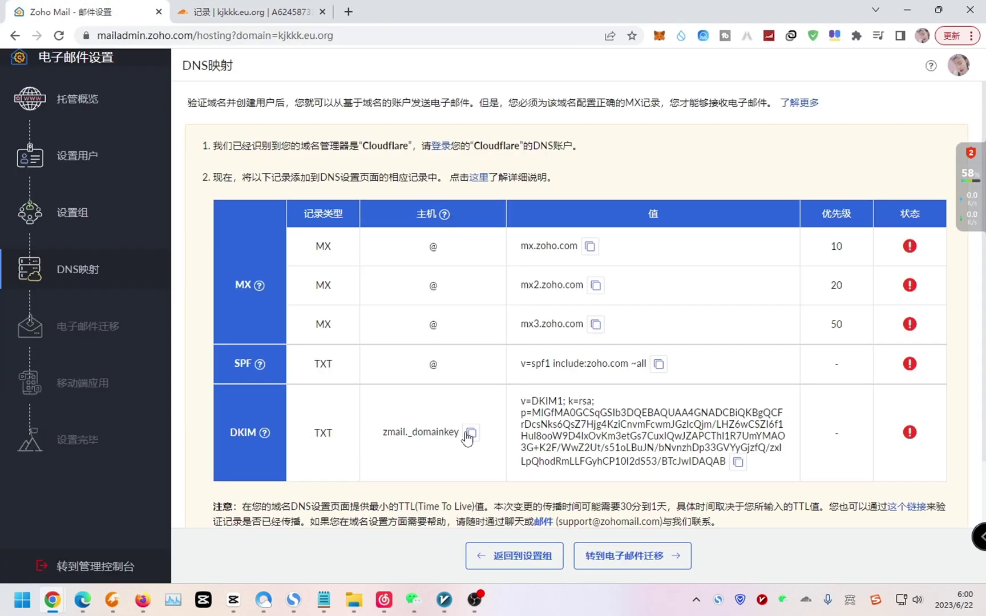
pyautogui.click(471, 432)
# Step: Start a new Cloudflare DNS record of type TXT named zmail._domainkey
pyautogui.hotkey('ctrl', 'Tab')
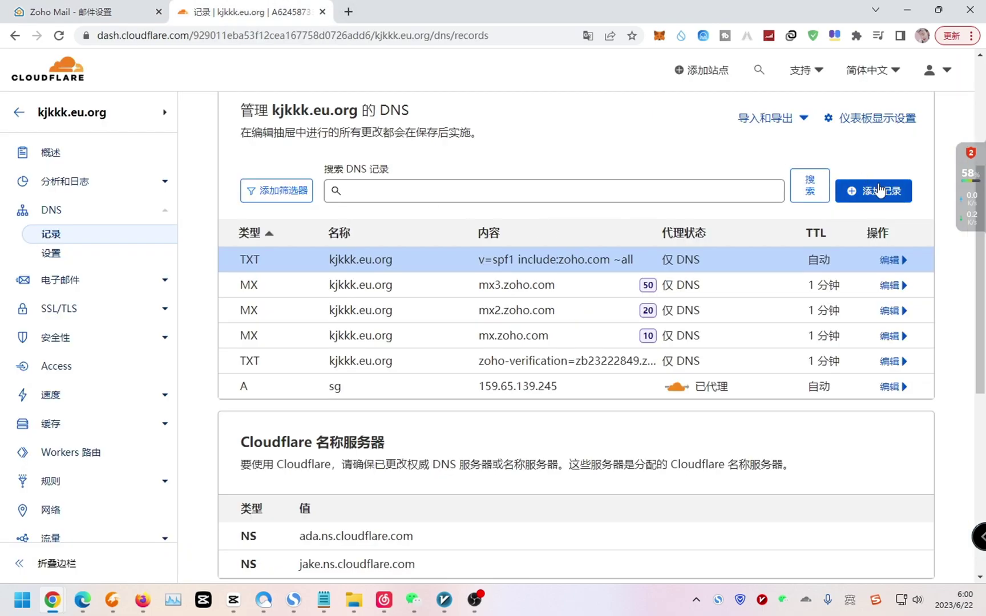
pyautogui.click(862, 183)
pyautogui.click(288, 280)
pyautogui.scroll(-8, 296, 370)
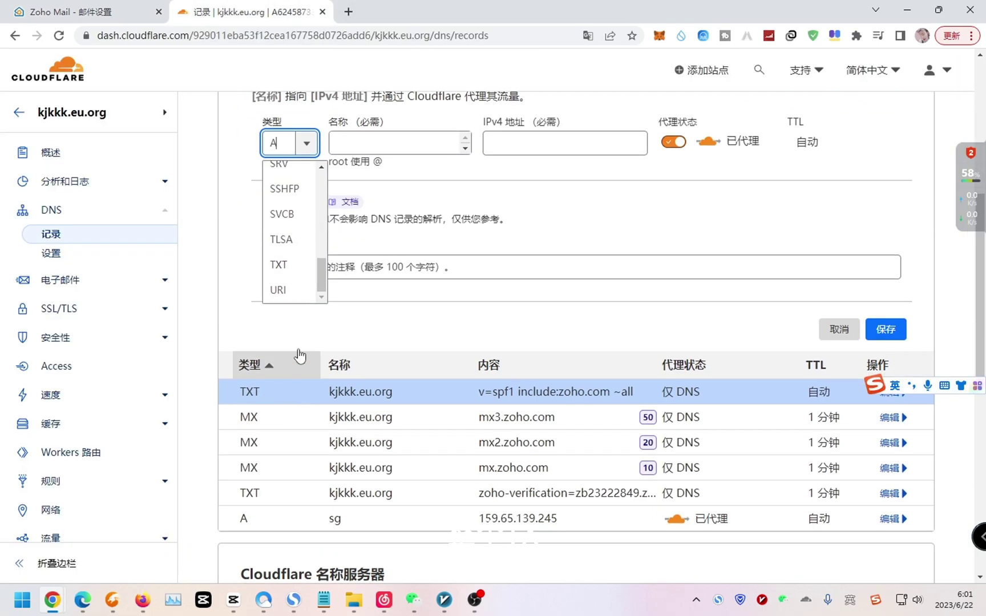
pyautogui.click(278, 264)
pyautogui.click(387, 143)
pyautogui.hotkey('ctrl', 'v')
# Step: Paste the Zoho DKIM key as the record content, set TTL to 1 minute, and save
pyautogui.hotkey('ctrl', 'Tab')
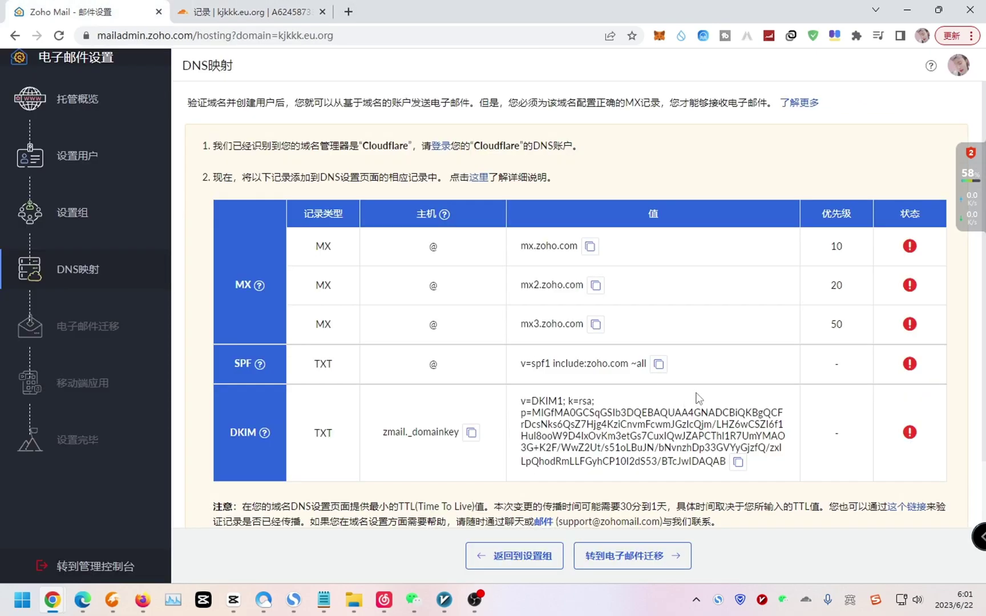
pyautogui.click(738, 461)
pyautogui.click(283, 17)
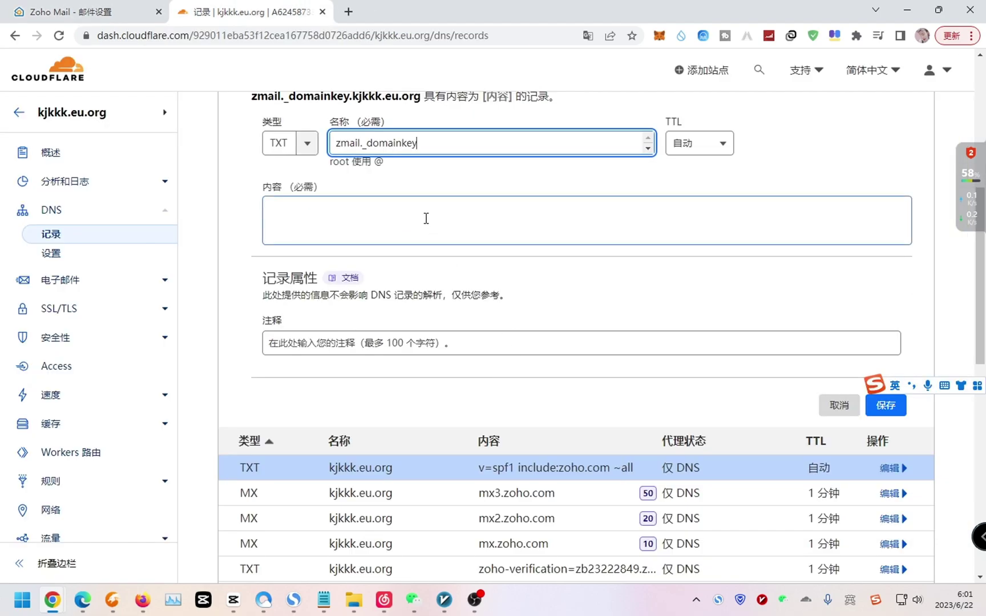
pyautogui.click(426, 219)
pyautogui.hotkey('ctrl', 'v')
pyautogui.click(699, 176)
pyautogui.click(687, 227)
pyautogui.click(903, 437)
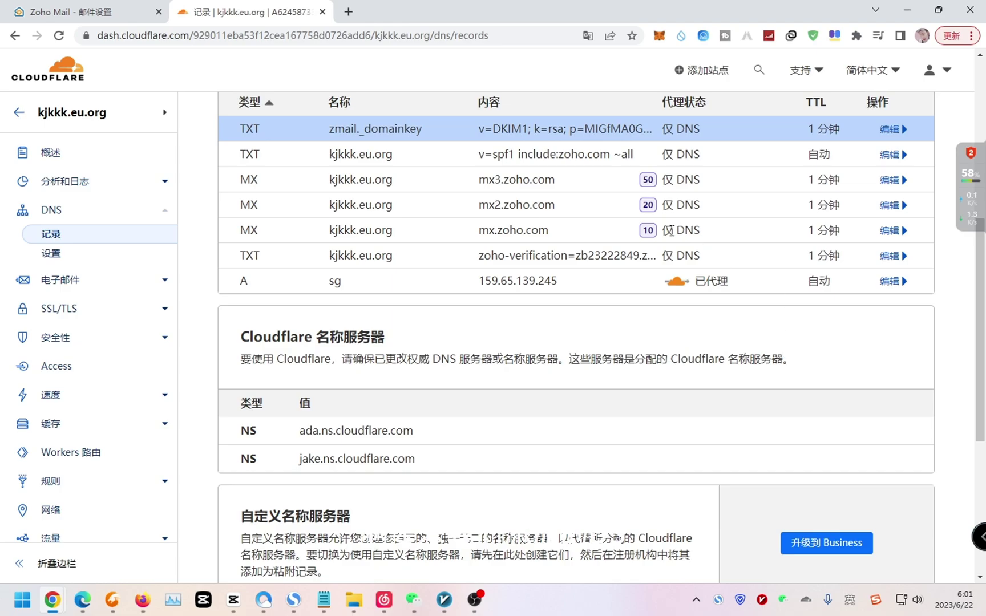
# Step: Verify all DNS records, finish the mobile apps step, and go to the admin console
pyautogui.scroll(-2, 691, 420)
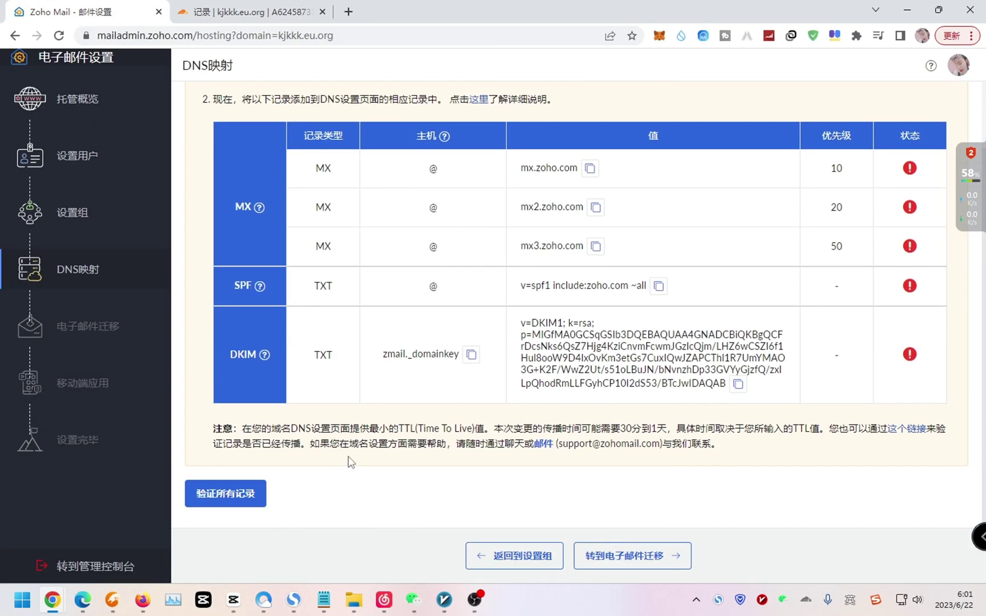
pyautogui.click(239, 493)
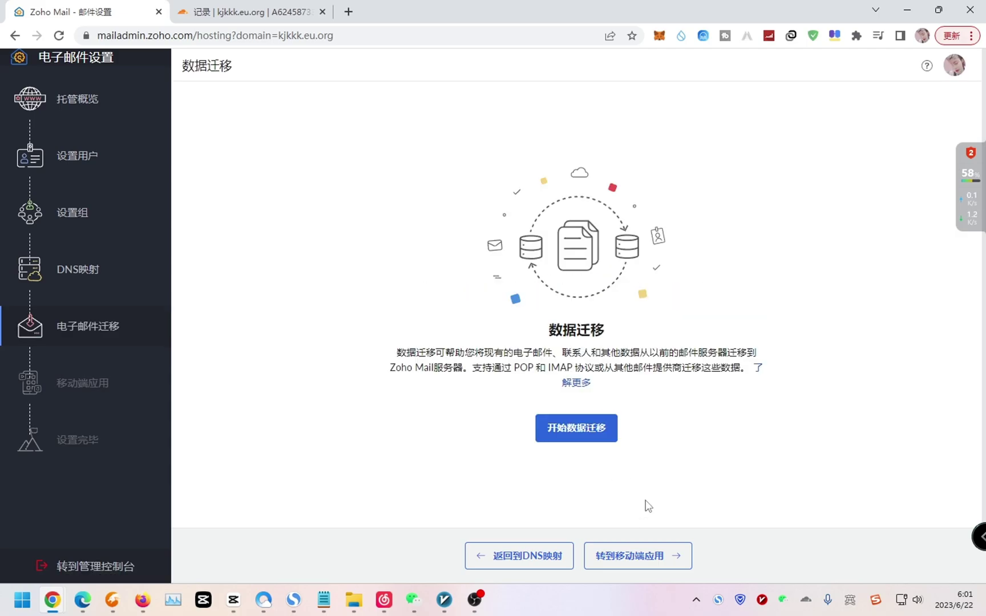
pyautogui.click(661, 558)
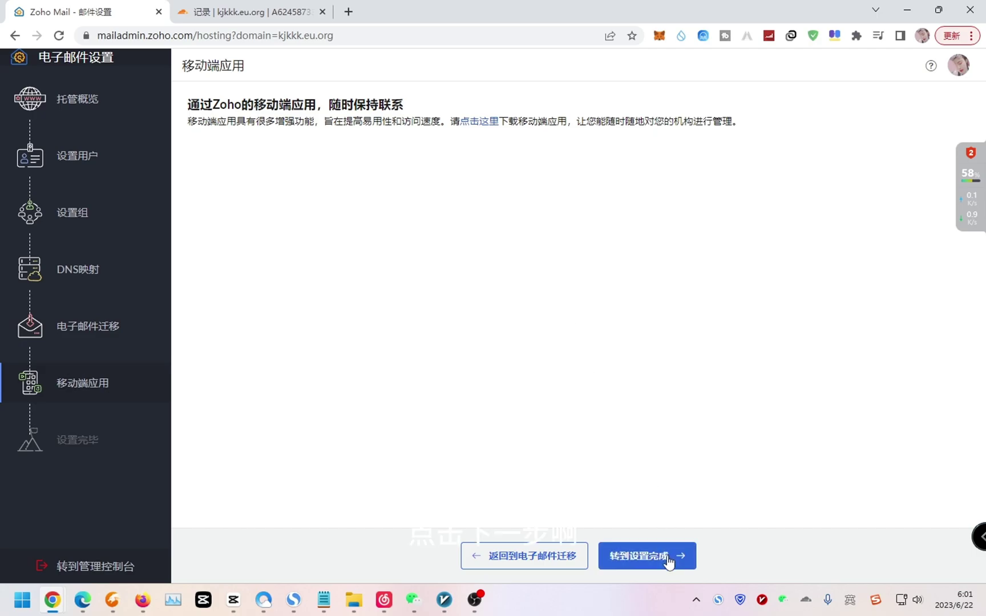
pyautogui.click(668, 561)
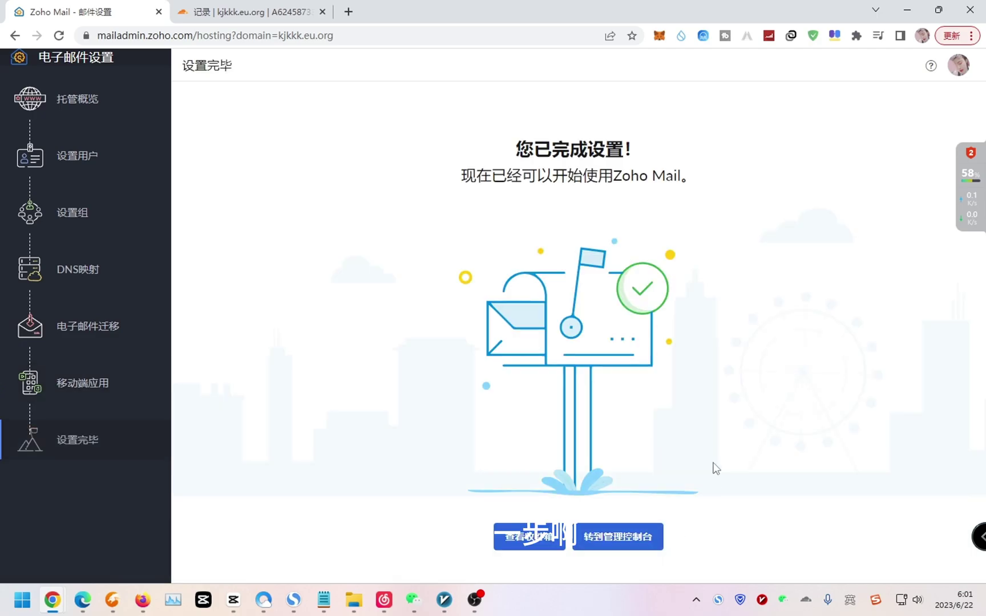
pyautogui.click(623, 542)
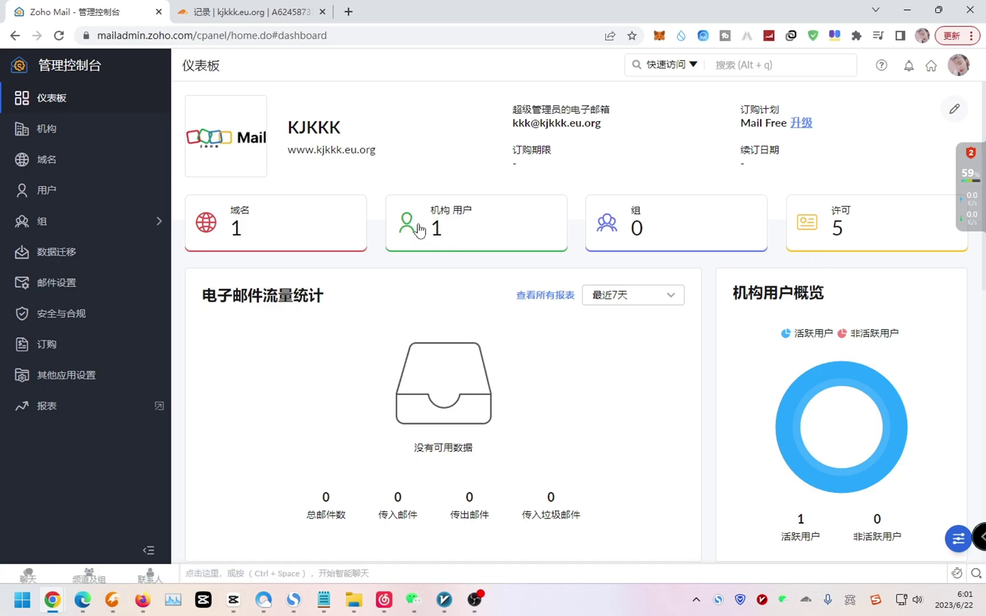
# Step: Browse the mail settings pages: routing, mail, account and forwarding restrictions, inbound gateway, export
pyautogui.click(62, 283)
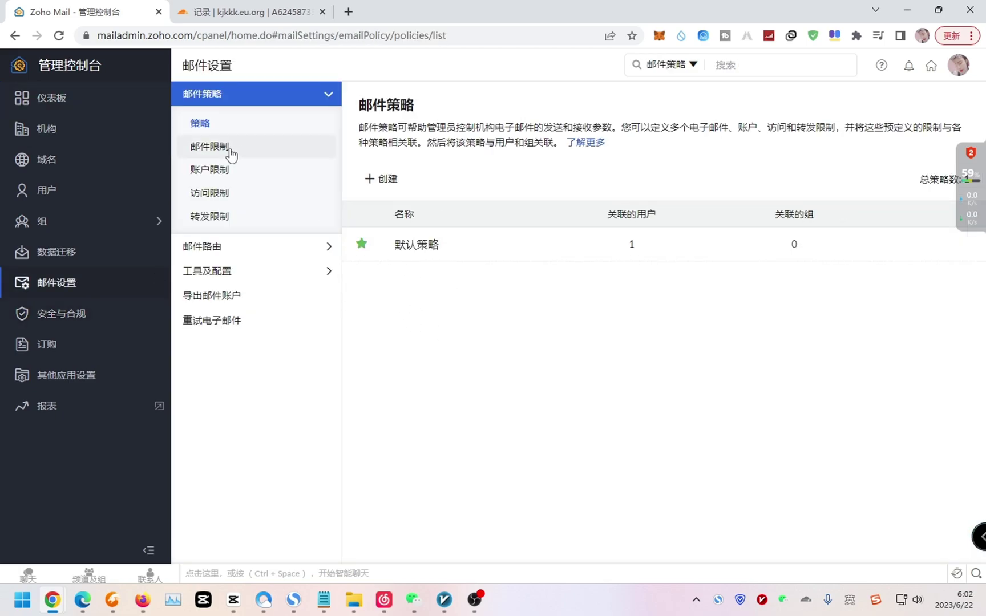
pyautogui.click(246, 250)
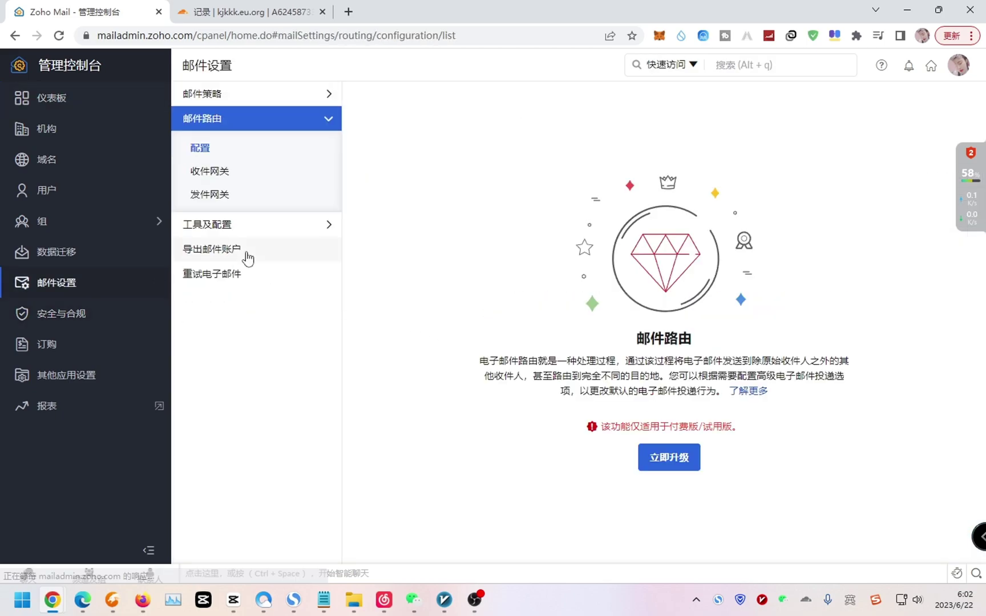
pyautogui.hotkey('alt', 'Left')
pyautogui.click(229, 152)
pyautogui.click(228, 171)
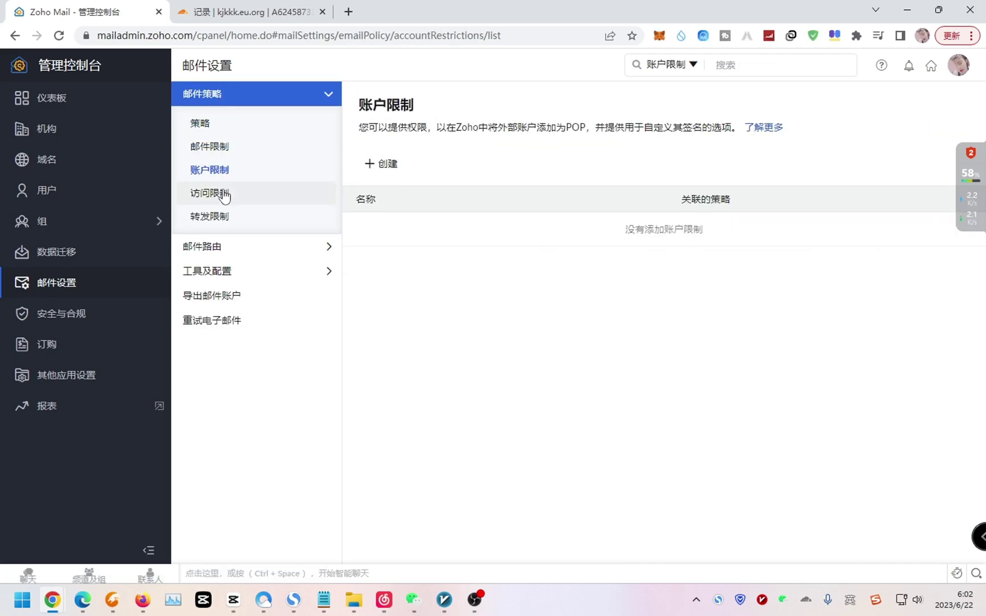
pyautogui.click(220, 216)
pyautogui.moveTo(250, 253)
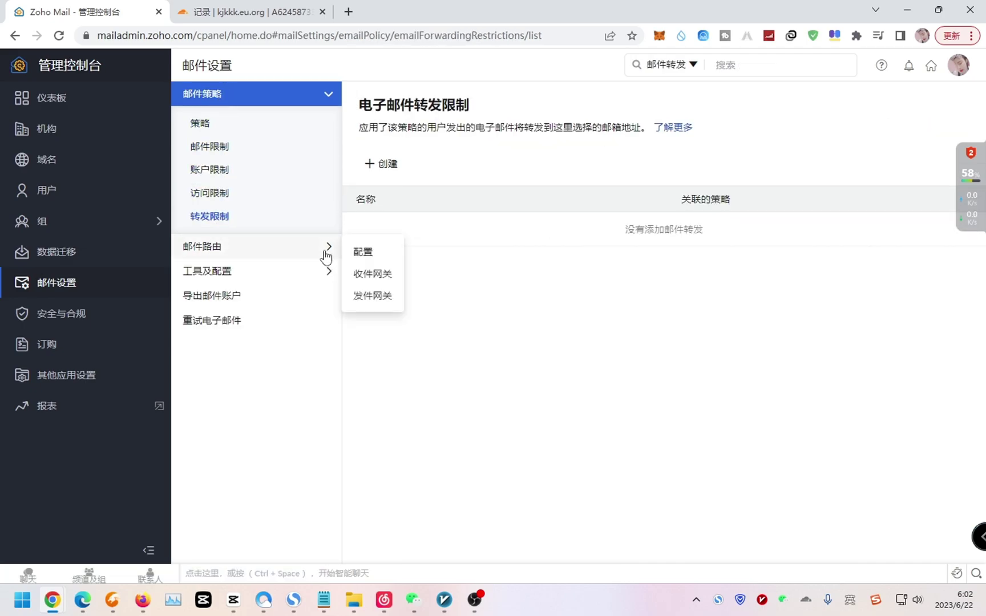
pyautogui.click(371, 273)
pyautogui.click(329, 274)
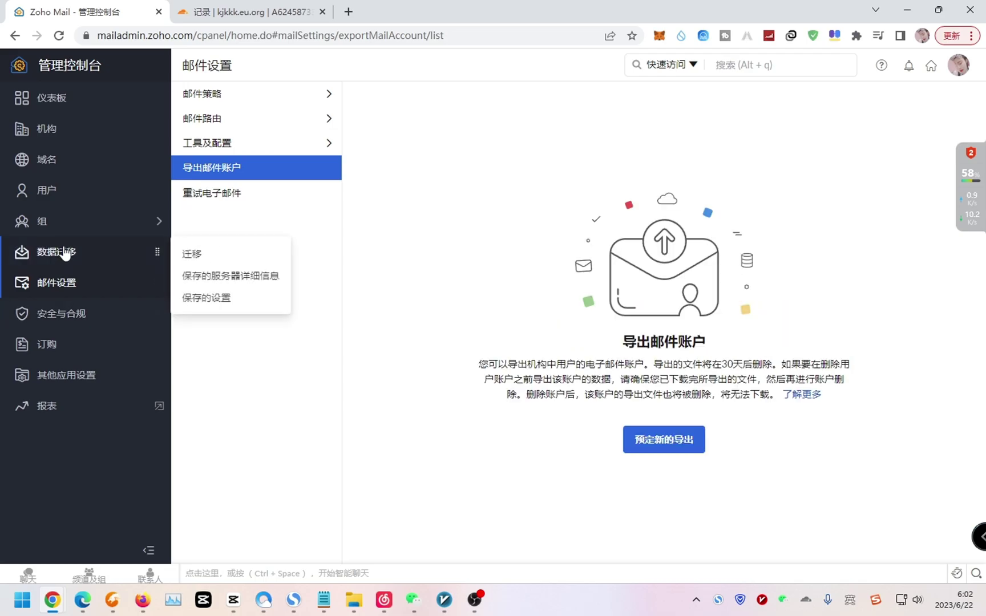
# Step: Check the kjkkk.eu.org domain details, then show the organisation users list
pyautogui.click(52, 163)
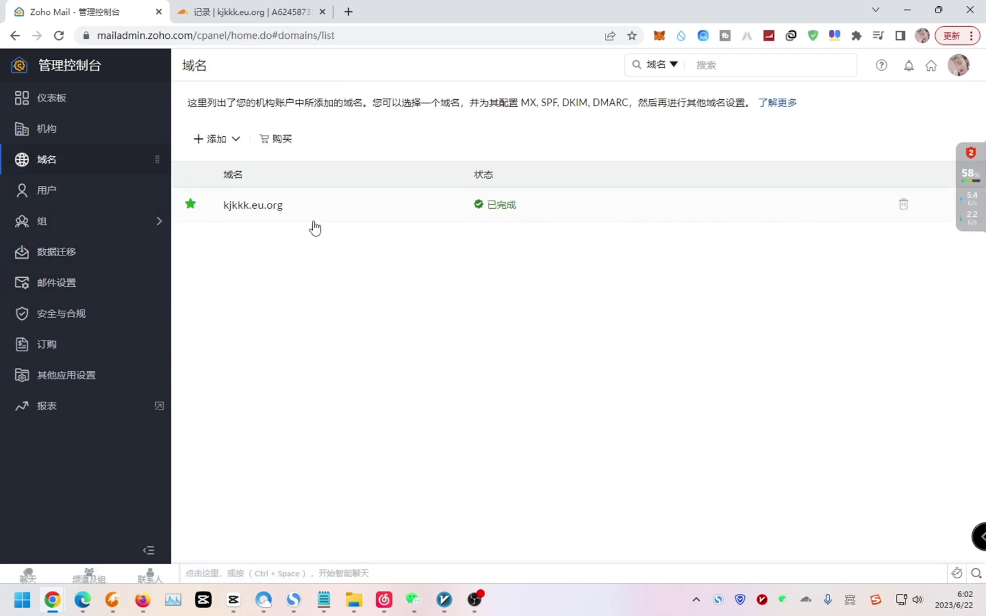
pyautogui.click(490, 213)
pyautogui.moveTo(217, 125)
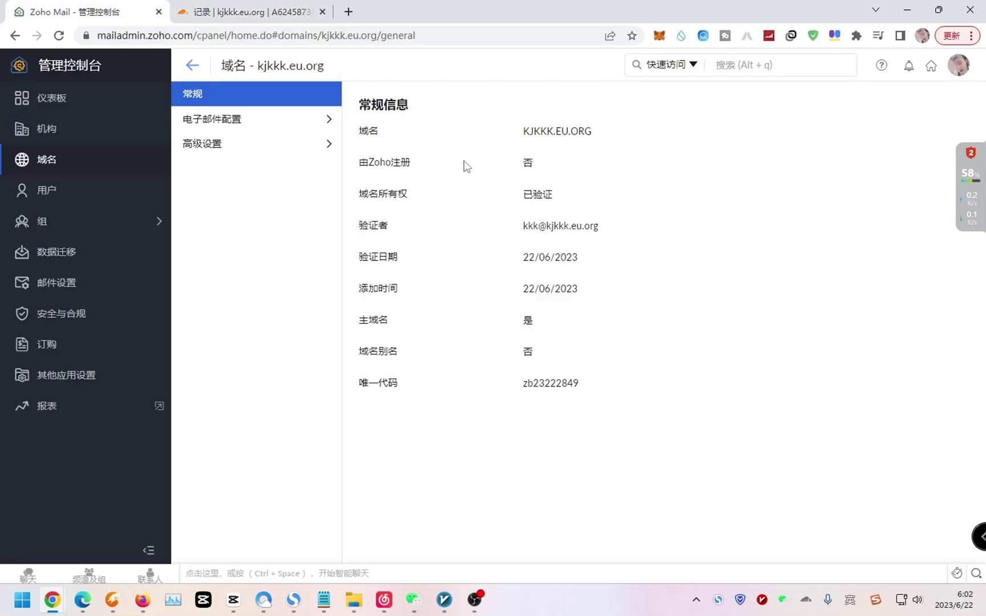
pyautogui.moveTo(76, 133)
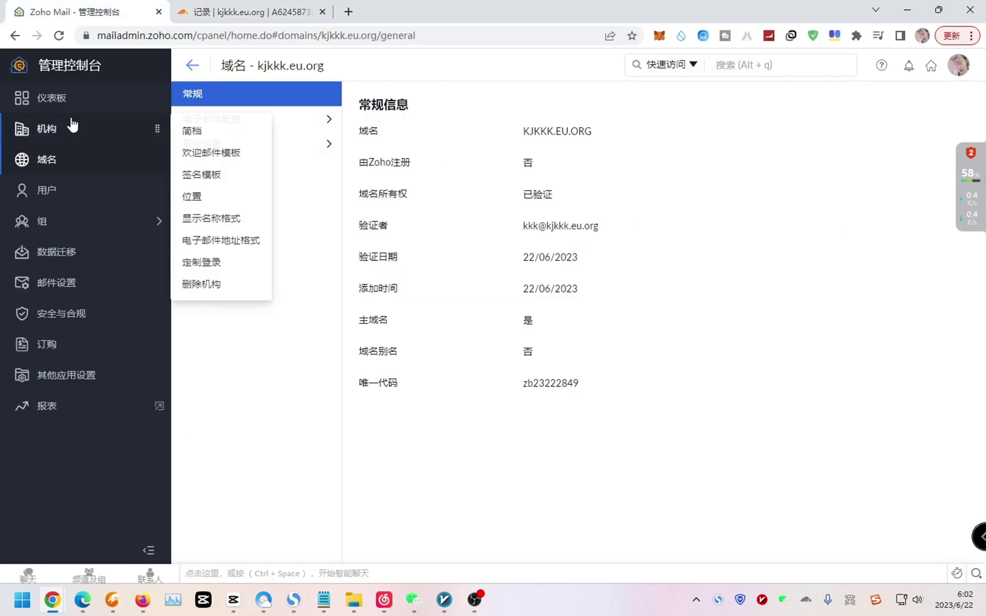
pyautogui.click(59, 192)
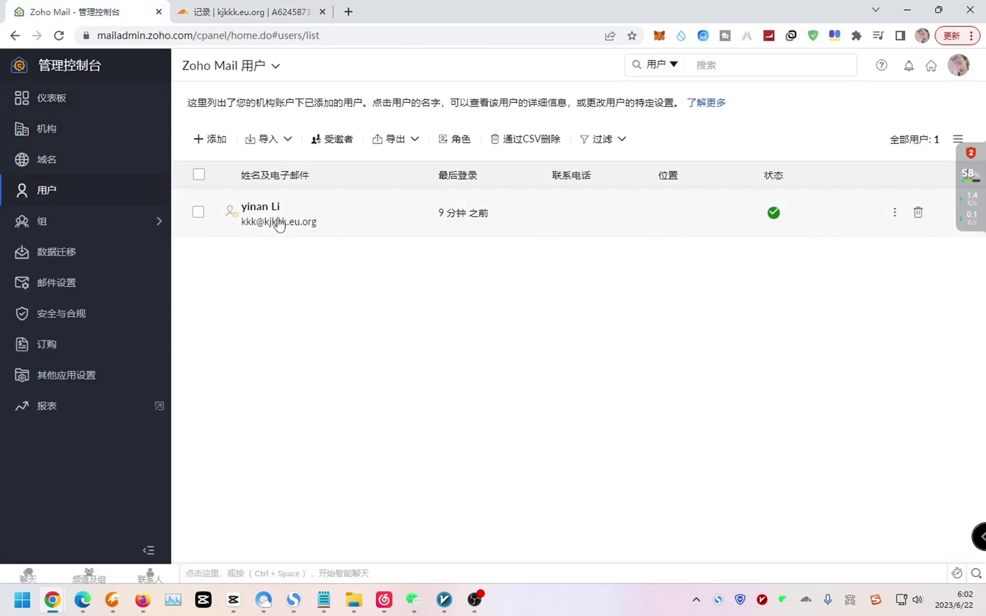
# Step: Create a new user with the auto-filled username and a chosen password
pyautogui.click(211, 140)
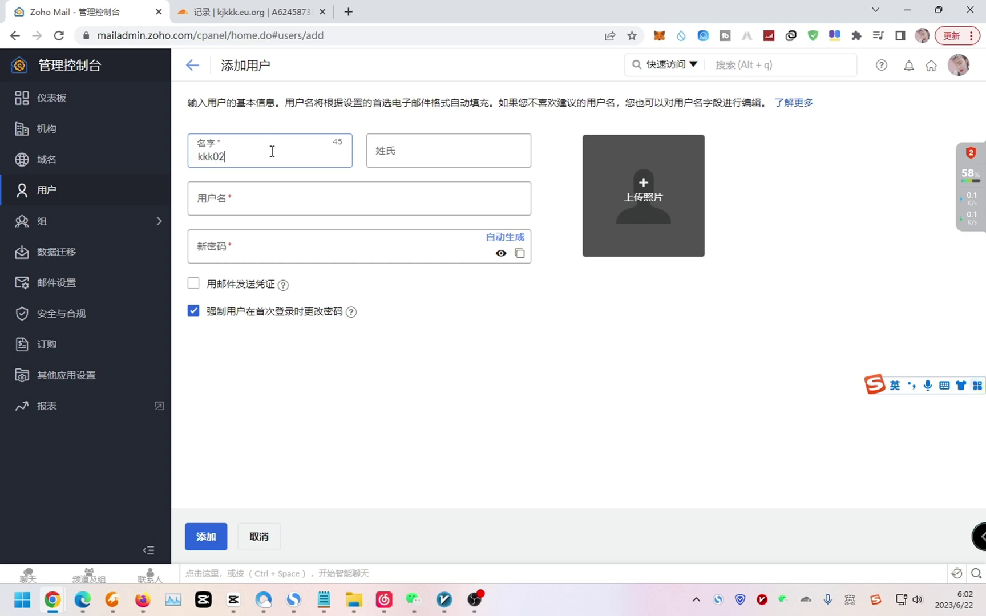
pyautogui.click(325, 191)
pyautogui.click(308, 255)
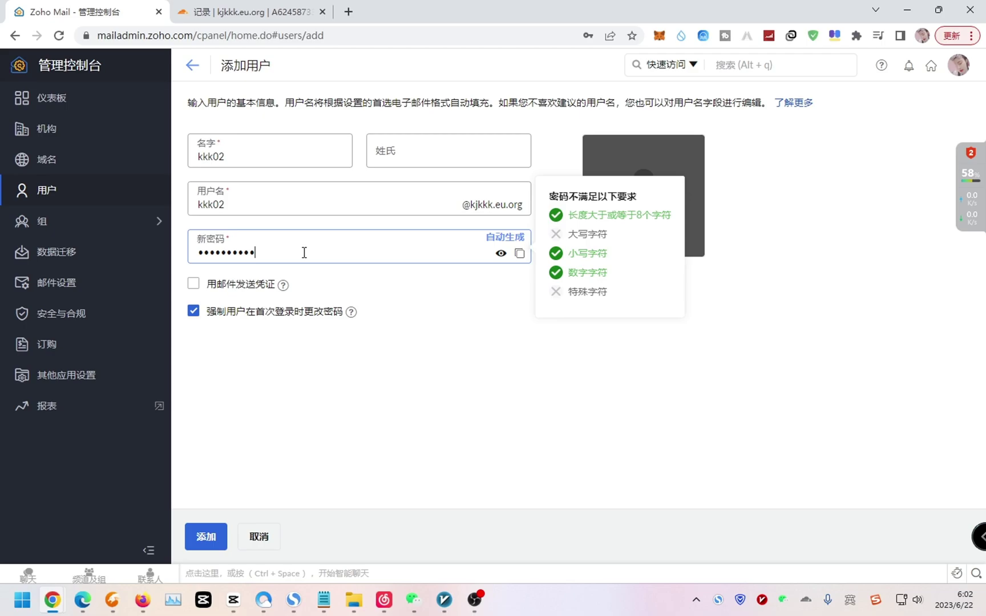
pyautogui.click(429, 348)
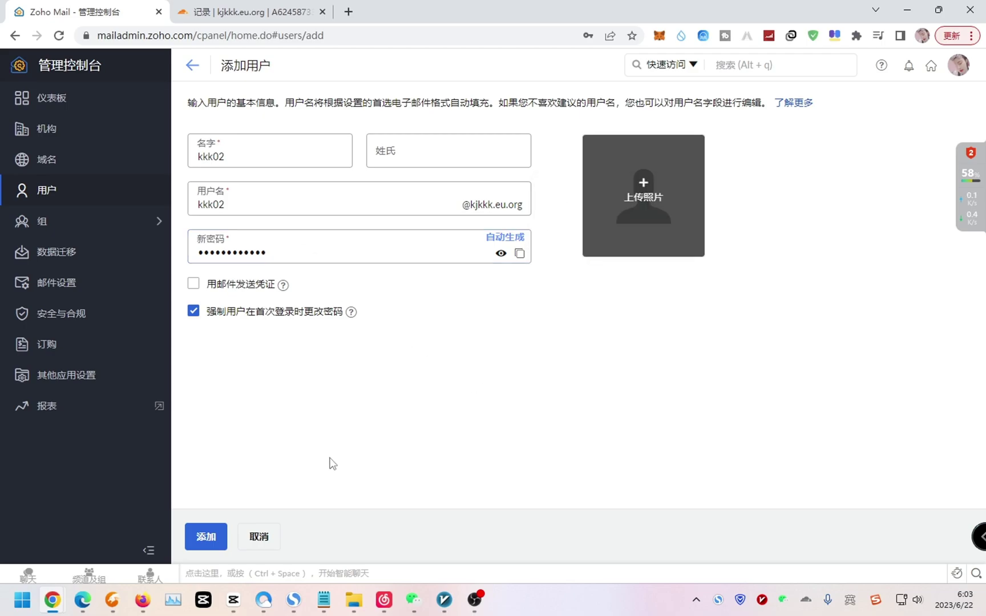
pyautogui.click(204, 538)
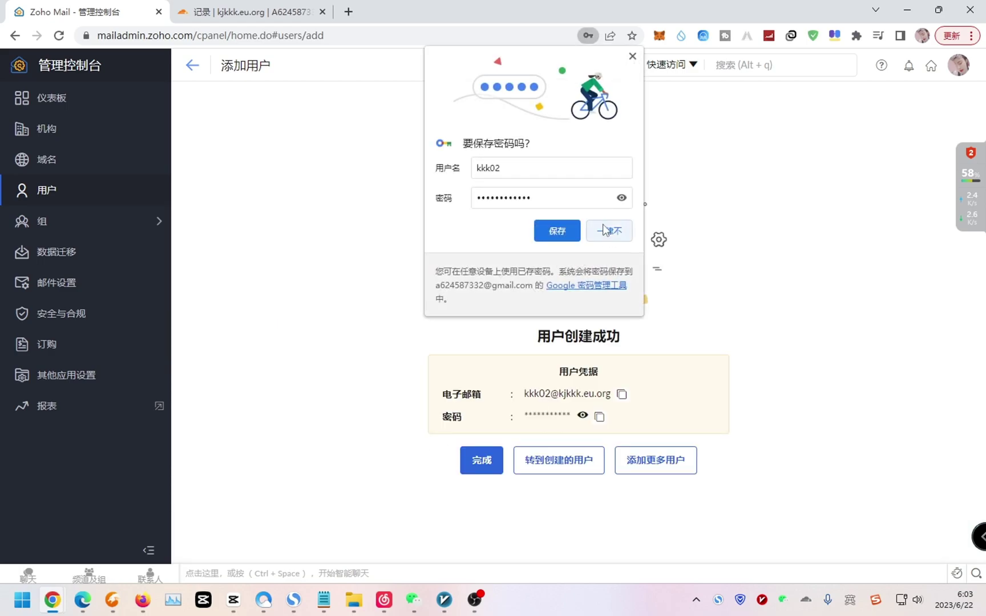
pyautogui.click(628, 57)
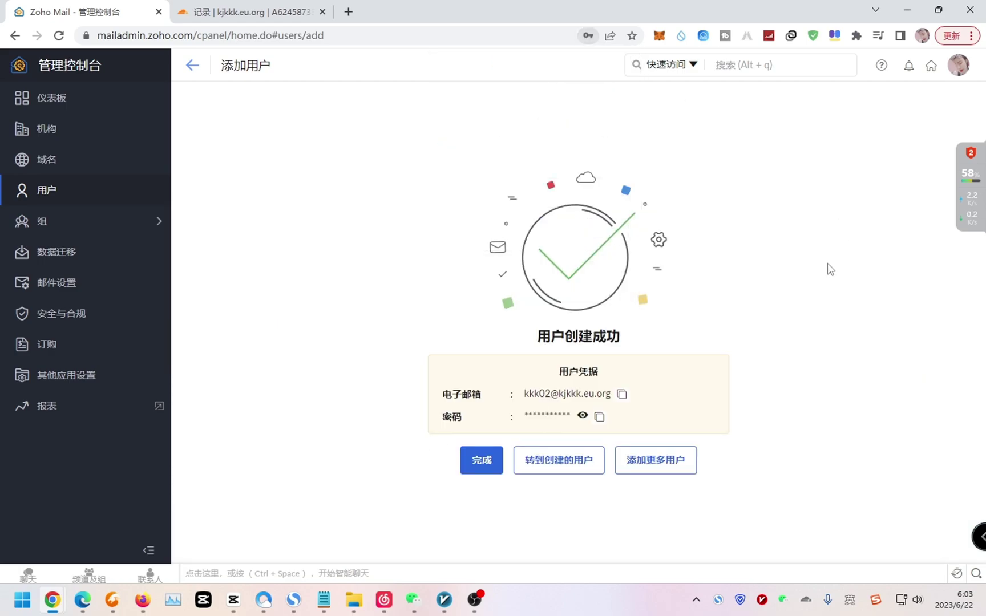
# Step: Copy the new user's email address and open Gmail in a new tab
pyautogui.click(623, 397)
pyautogui.click(348, 10)
pyautogui.write('gmail.com')
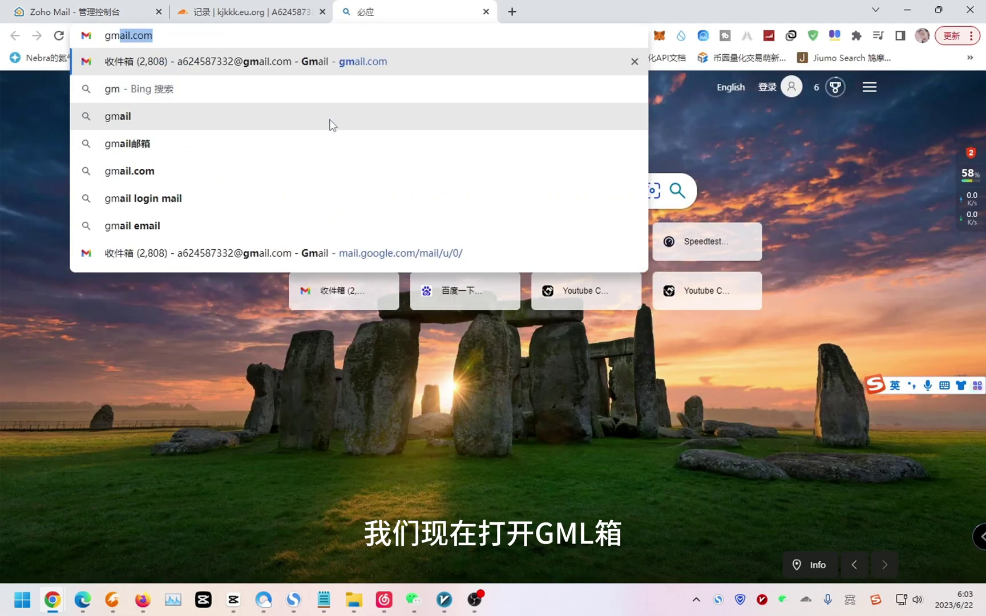
pyautogui.press('Return')
# Step: Send a Gmail email with subject and body 测试 to the new mailbox address, then view it
pyautogui.click(64, 119)
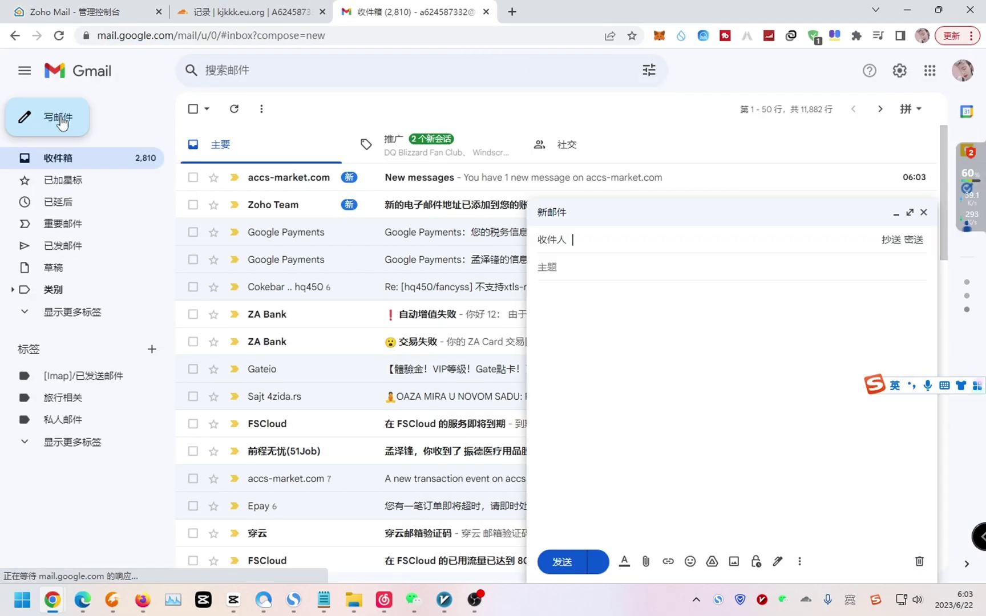
pyautogui.hotkey('ctrl', 'v')
pyautogui.click(593, 290)
pyautogui.write('cs')
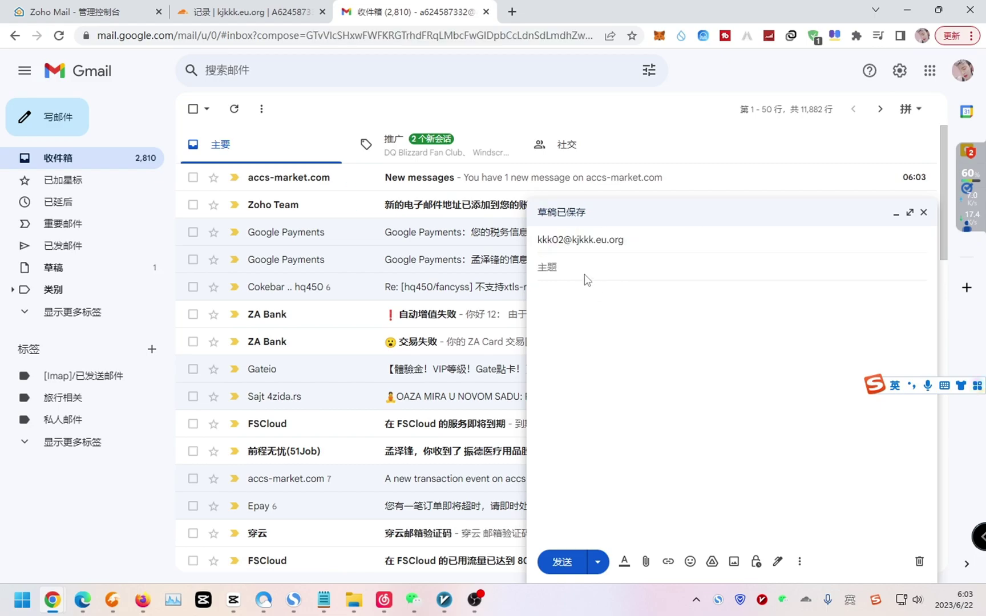
pyautogui.press('space')
pyautogui.press('BackSpace')
pyautogui.press('BackSpace')
pyautogui.write('ces2')
pyautogui.click(572, 308)
pyautogui.write('ces')
pyautogui.press('space')
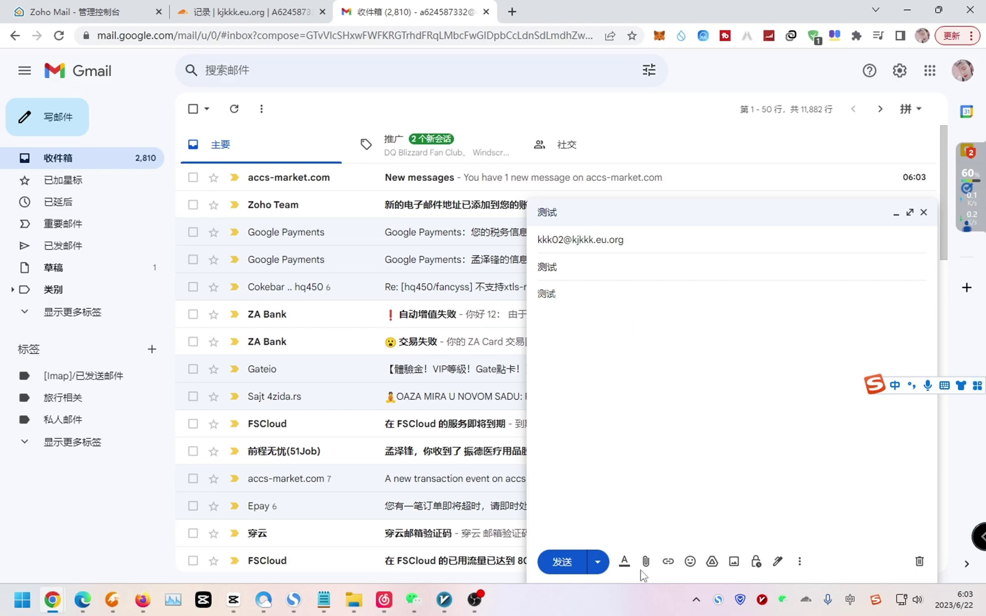
pyautogui.click(562, 561)
pyautogui.click(161, 548)
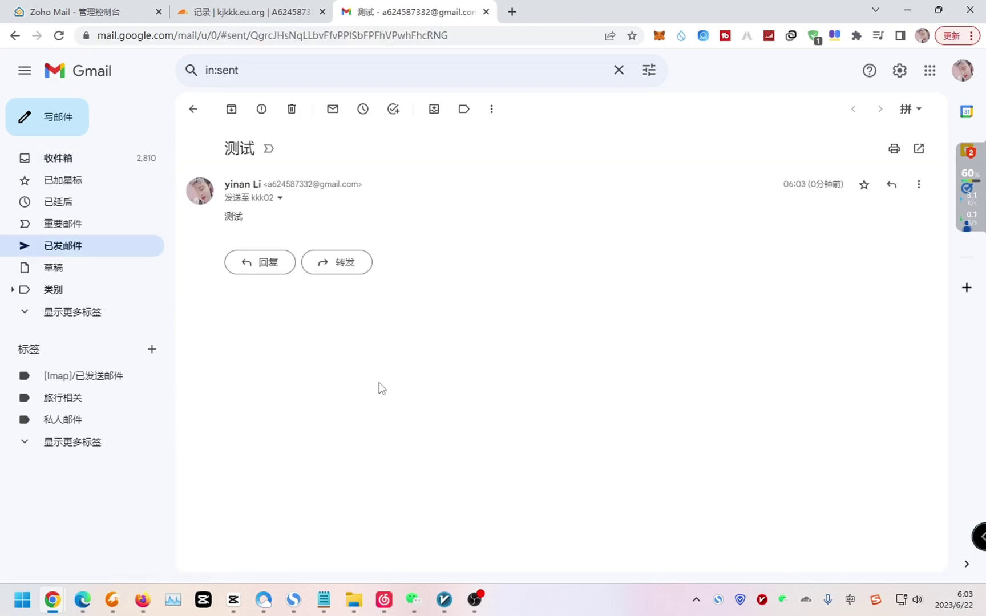
# Step: Open an incognito window and copy zoho.com from the Zoho admin tab's address bar
pyautogui.click(971, 36)
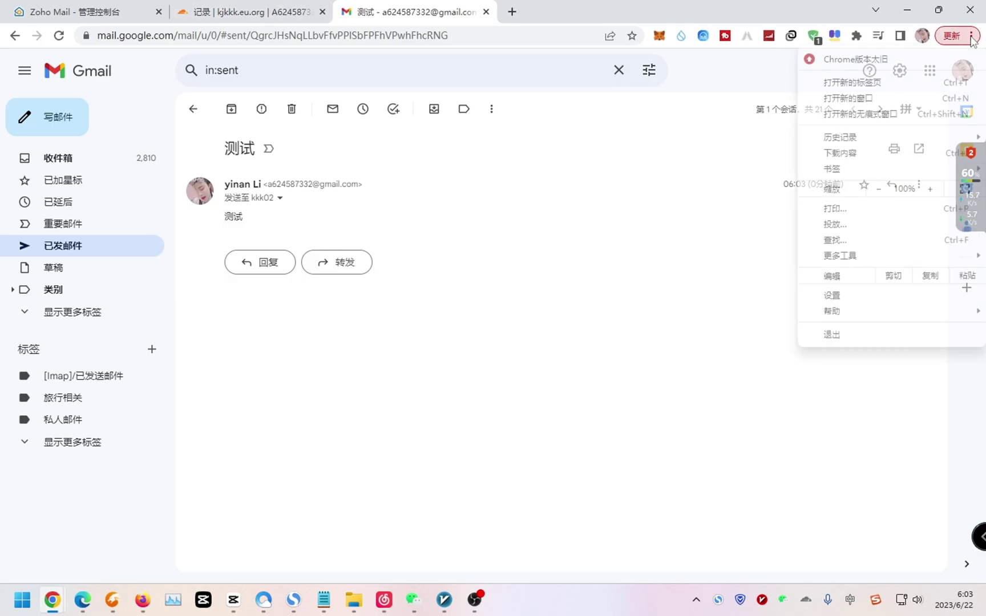
pyautogui.click(844, 110)
pyautogui.click(71, 6)
pyautogui.moveTo(227, 36); pyautogui.dragTo(177, 35)
pyautogui.rightClick(176, 35)
pyautogui.click(240, 109)
# Step: Load zoho.com in a new incognito window and go to the Sign in page
pyautogui.click(971, 35)
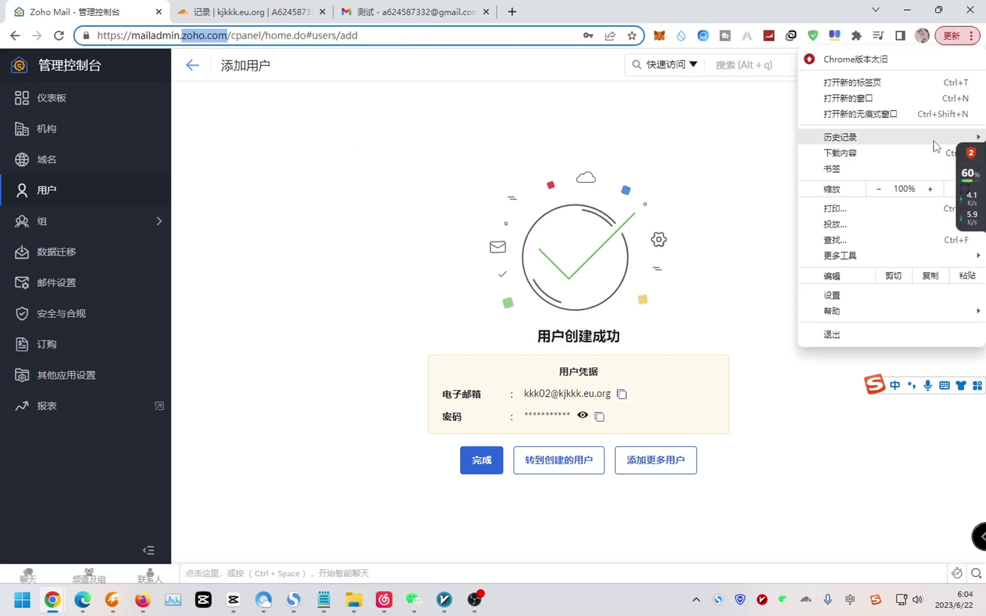
pyautogui.click(844, 110)
pyautogui.hotkey('ctrl', 'v')
pyautogui.press('Return')
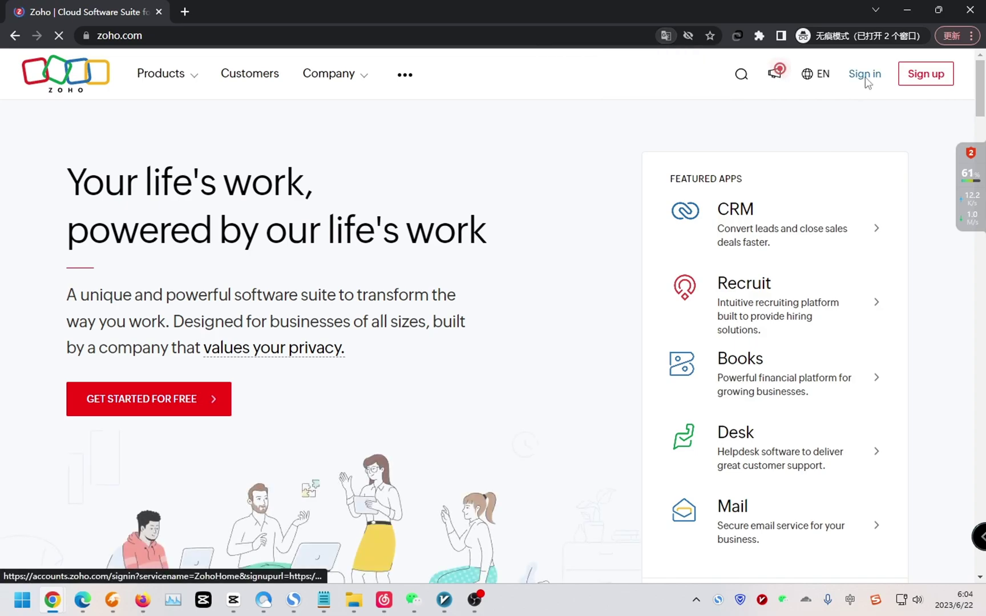
pyautogui.click(864, 75)
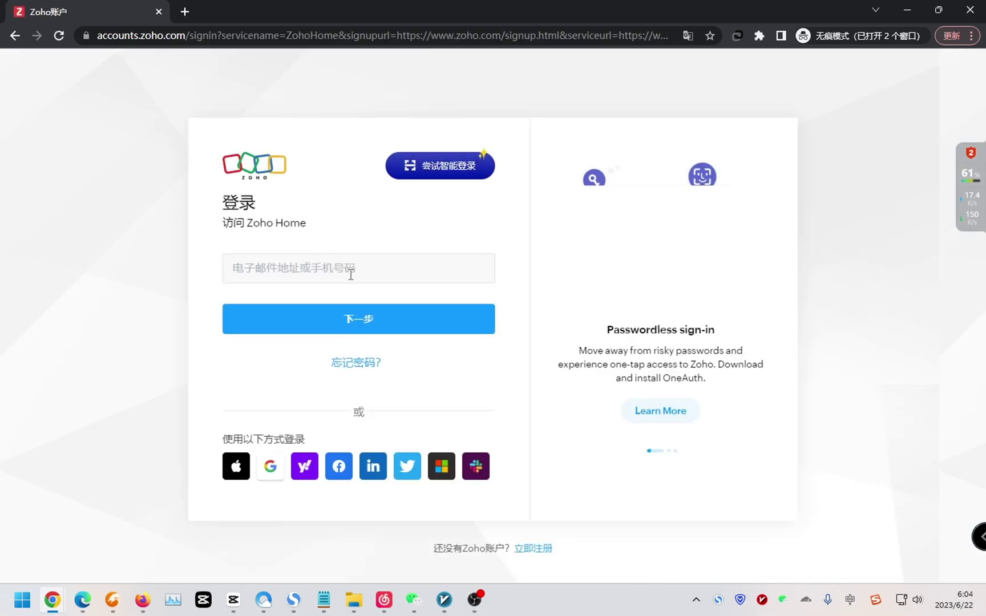
# Step: Sign in to Zoho with the new mailbox address and its initial password
pyautogui.click(344, 270)
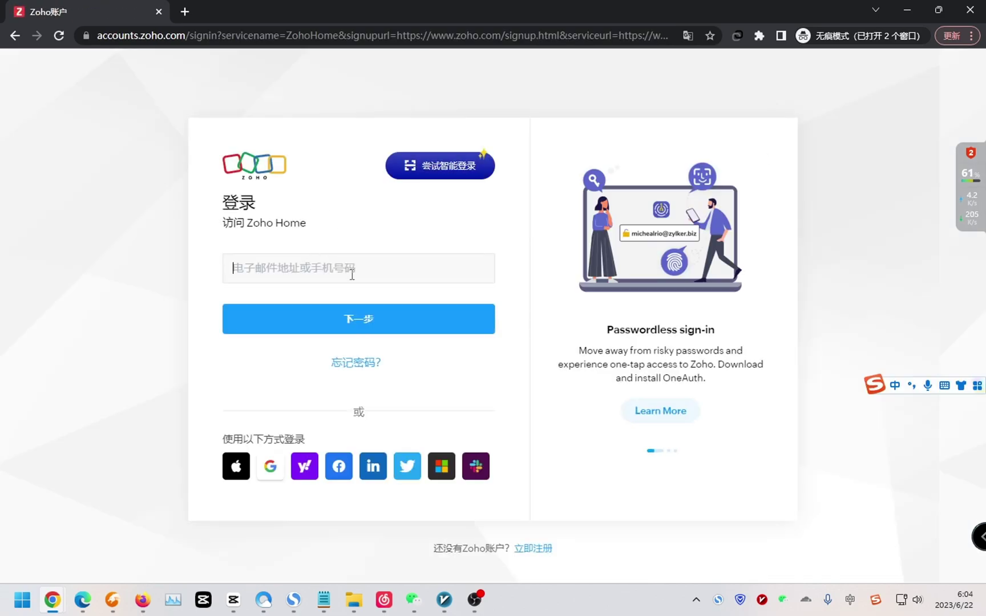
pyautogui.press('shift')
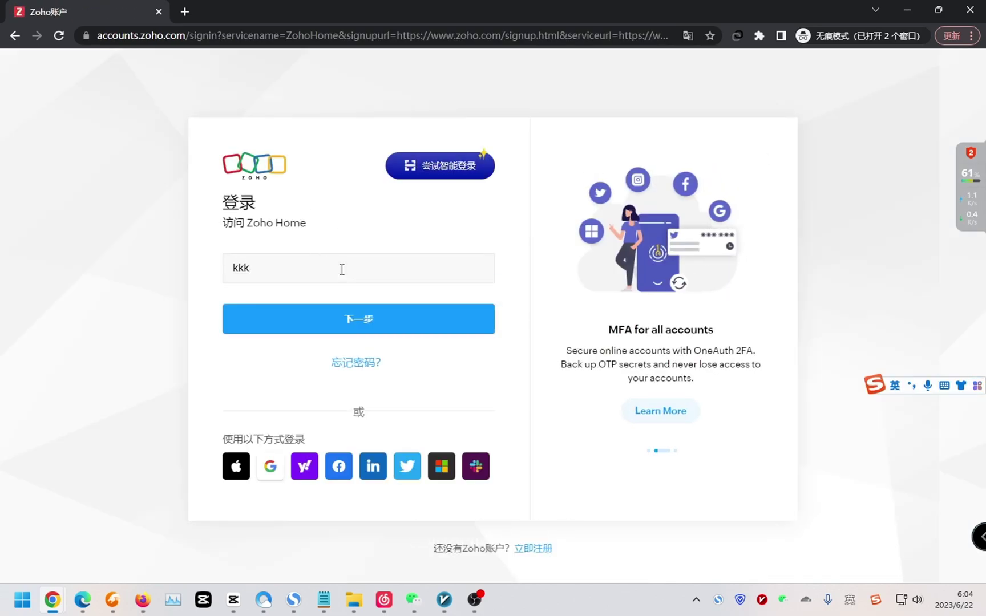
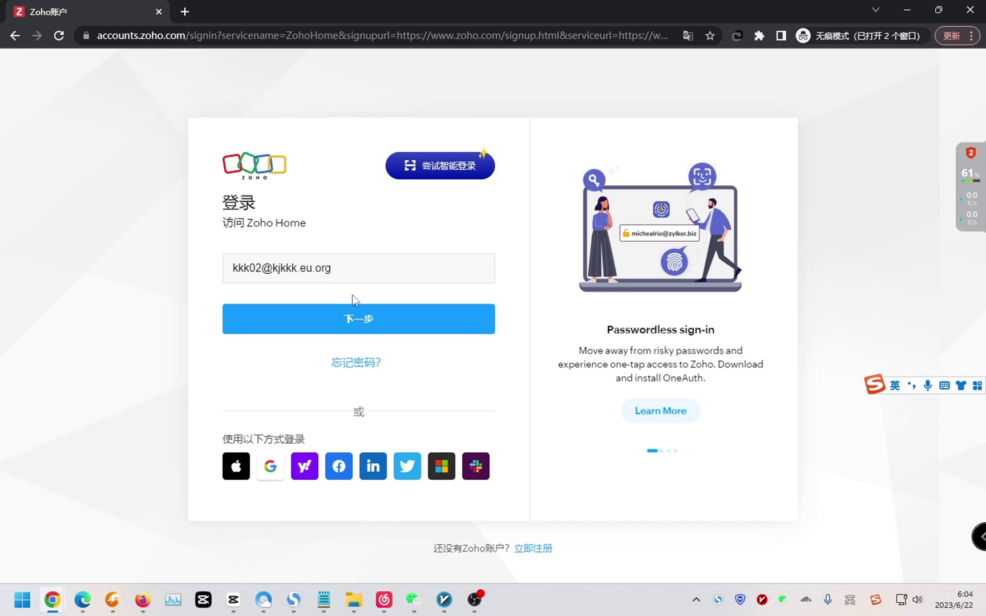
pyautogui.click(350, 318)
pyautogui.write('kkkkkkkkk')
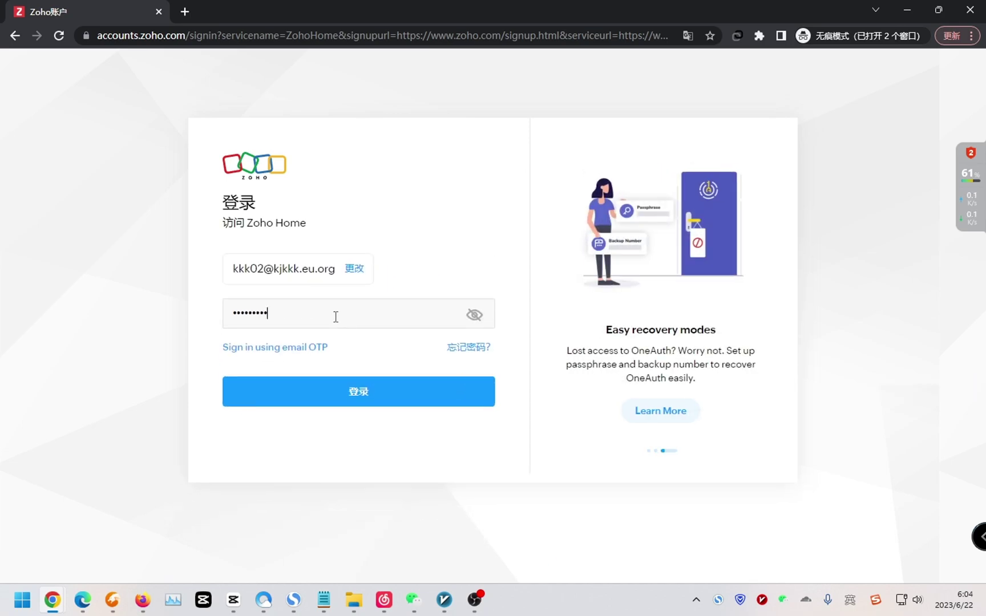
pyautogui.click(354, 399)
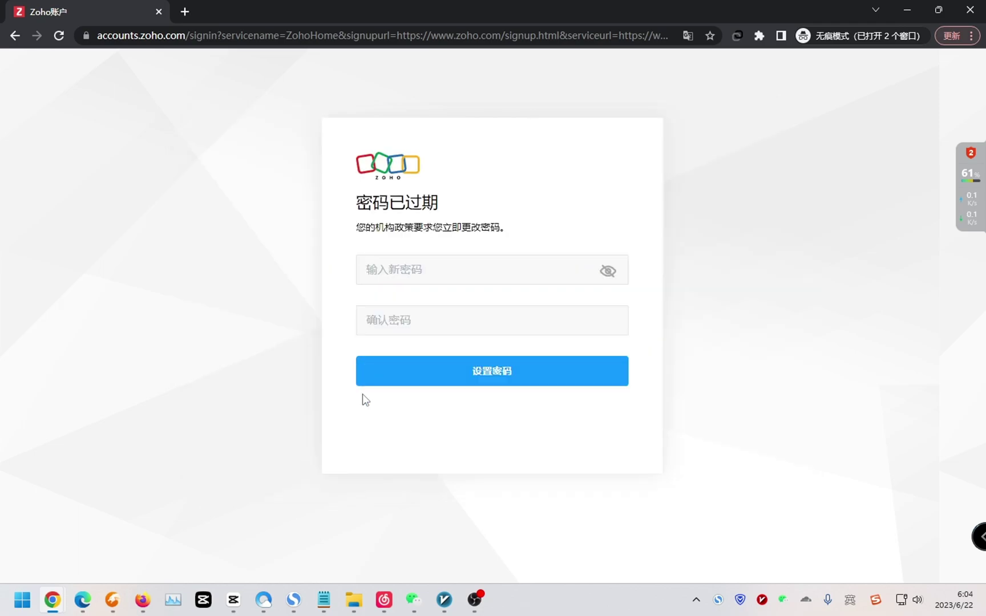
# Step: Replace the expired password with a new one, then sign in again using it
pyautogui.click(425, 275)
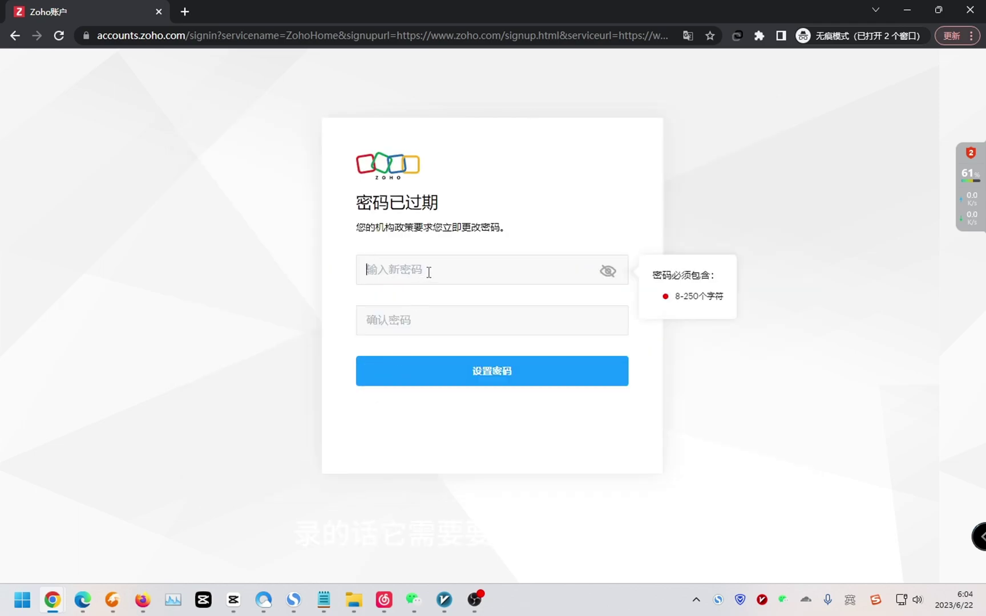
pyautogui.press('Tab')
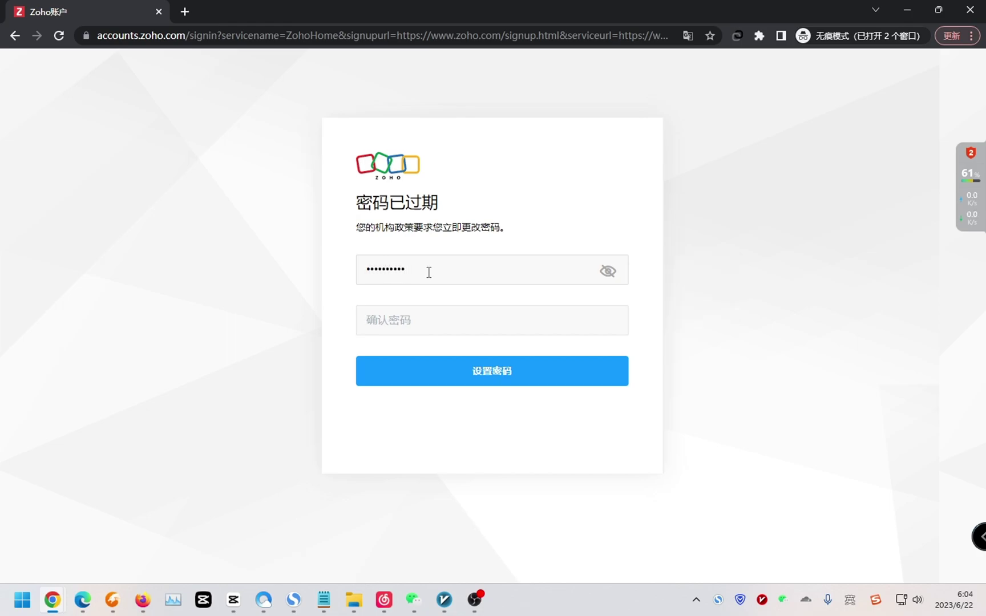
pyautogui.click(486, 377)
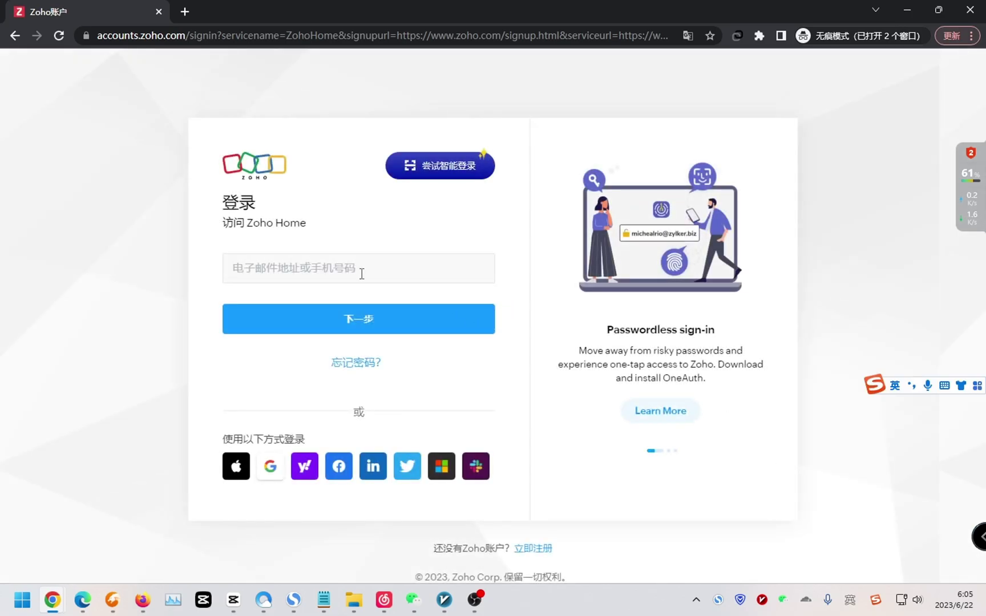
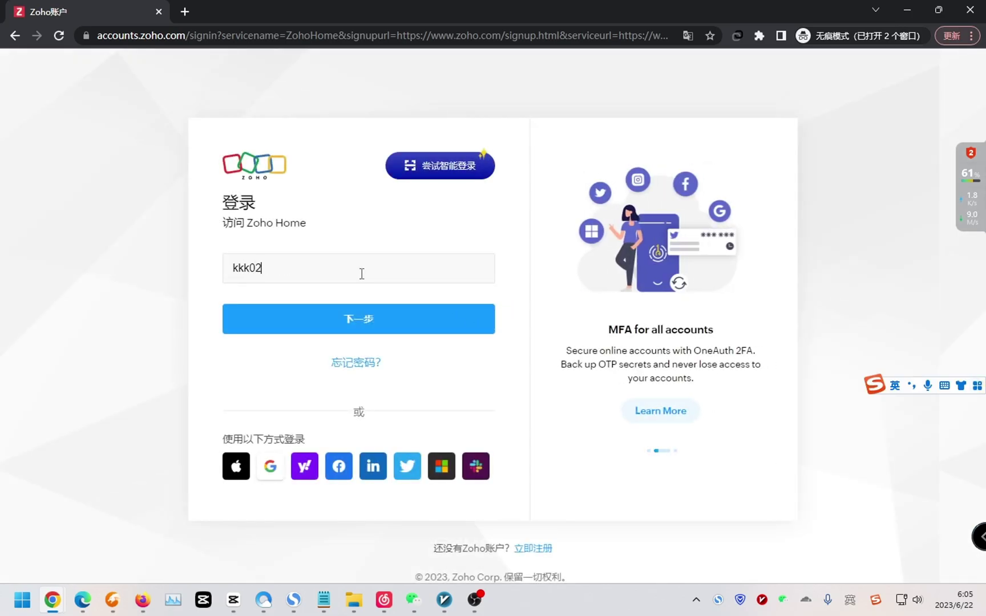
pyautogui.click(359, 315)
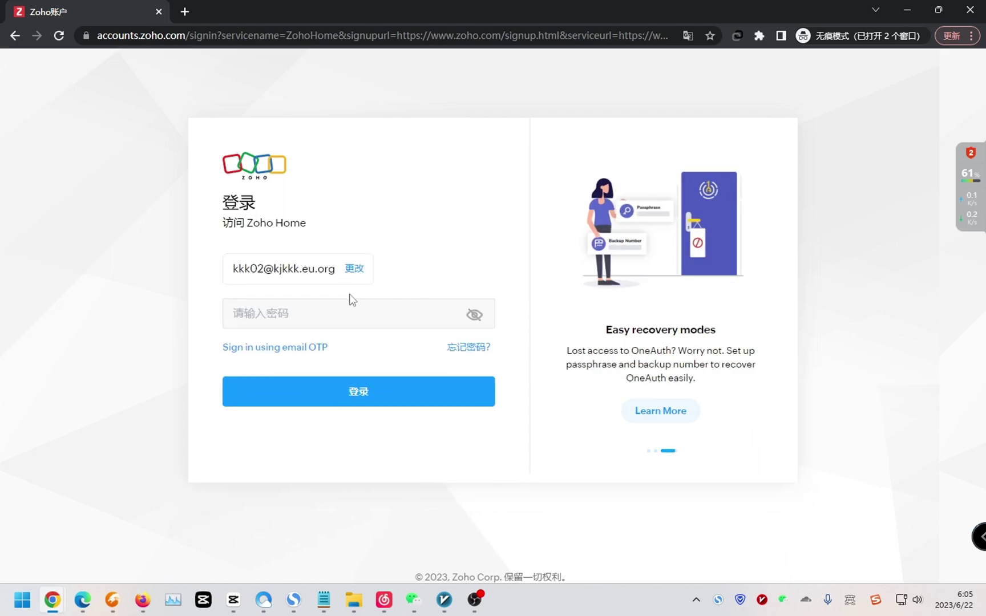
pyautogui.write('k')
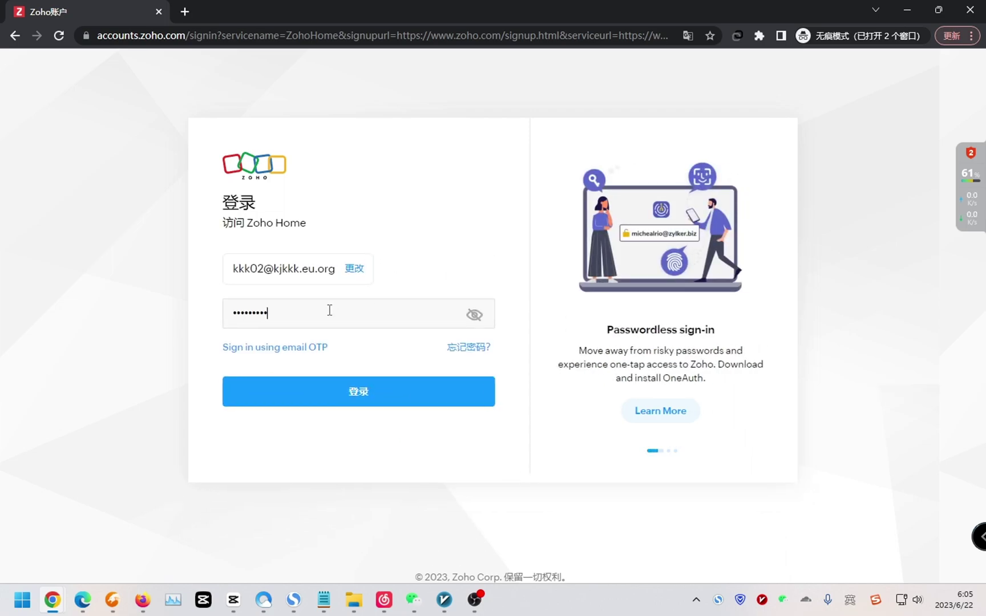
pyautogui.click(360, 393)
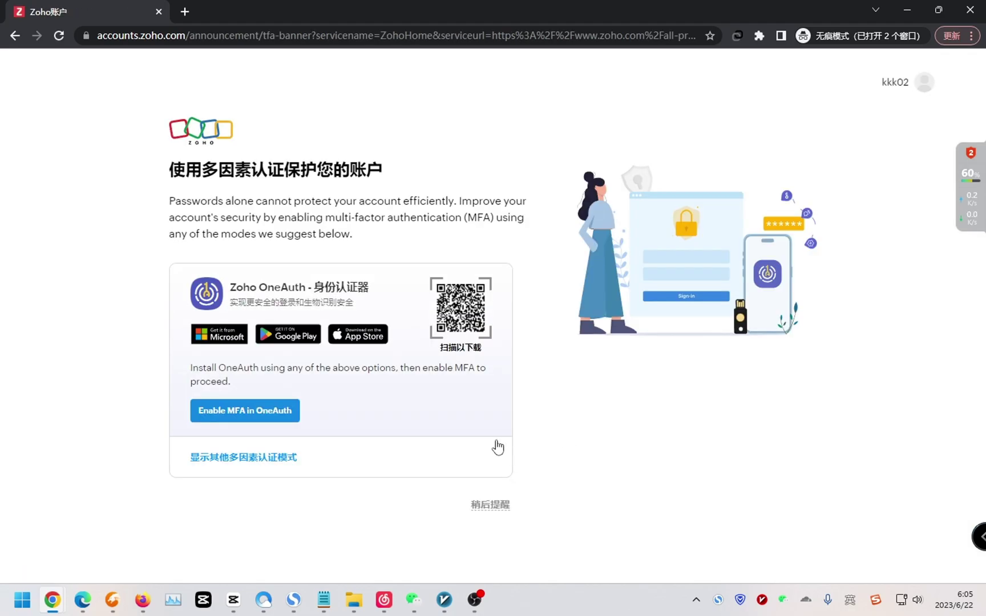
# Step: Postpone multi-factor authentication and enter the Zoho Mail web app
pyautogui.click(496, 504)
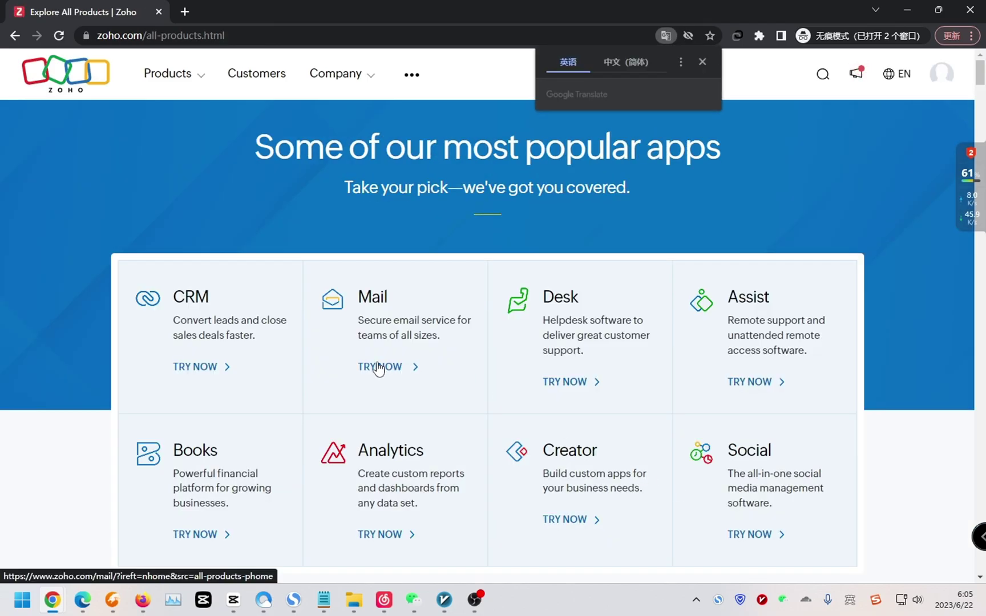
pyautogui.click(378, 368)
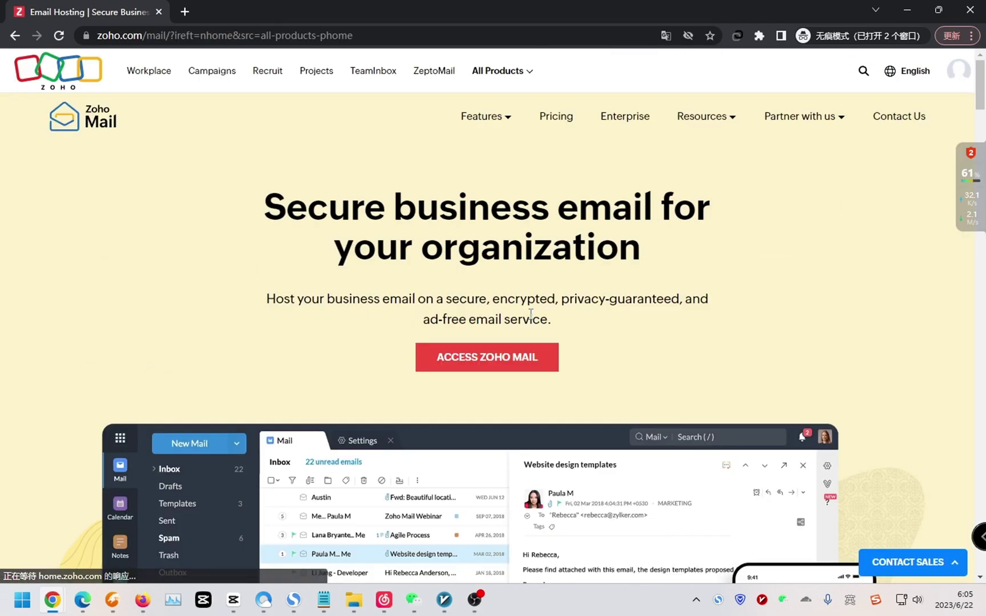
pyautogui.click(496, 357)
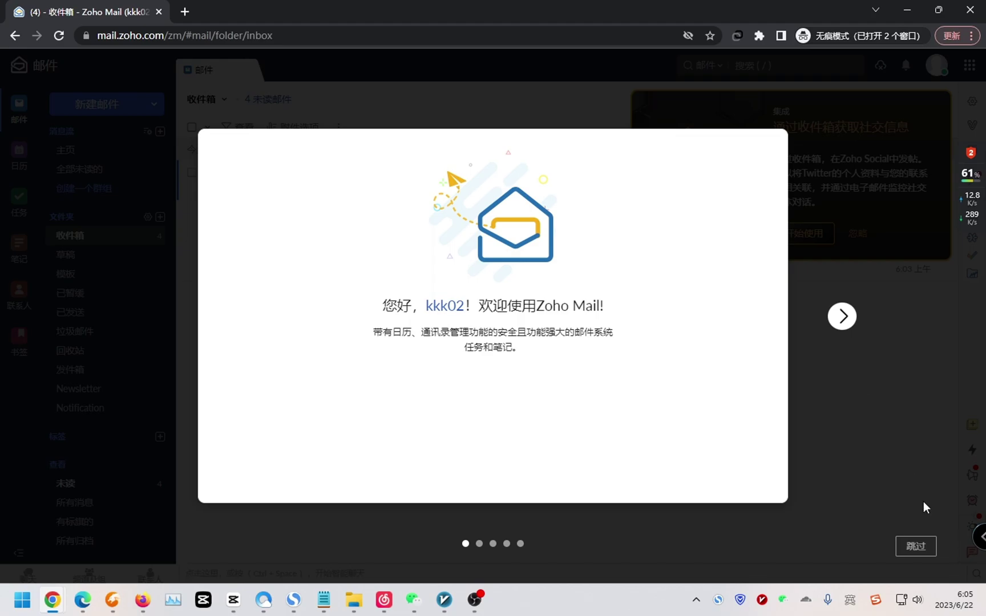
# Step: Choose Chinese as the interface language and finish the remaining welcome setup steps
pyautogui.click(839, 319)
pyautogui.click(644, 351)
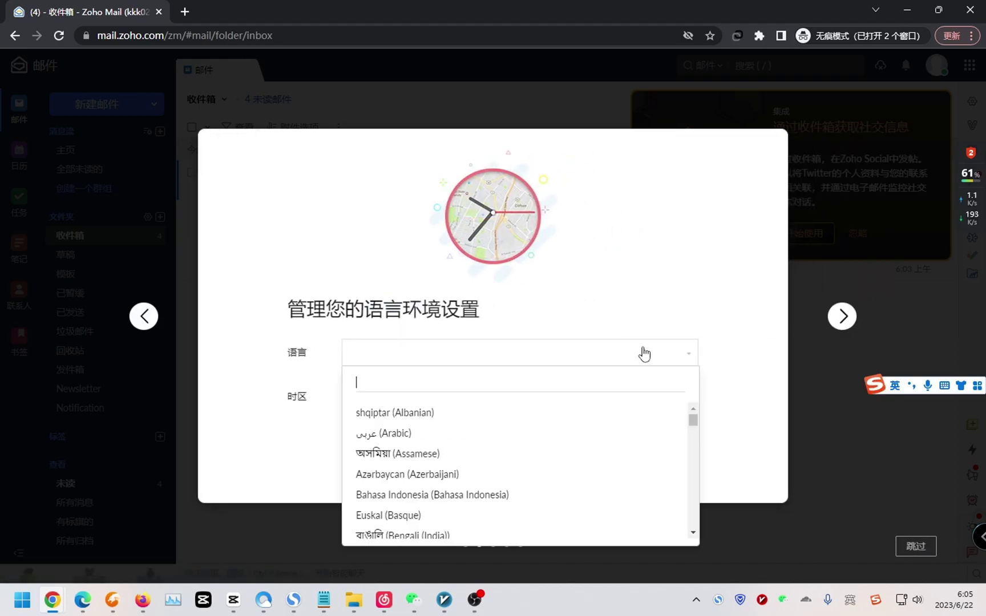
pyautogui.scroll(-3, 512, 449)
pyautogui.click(496, 412)
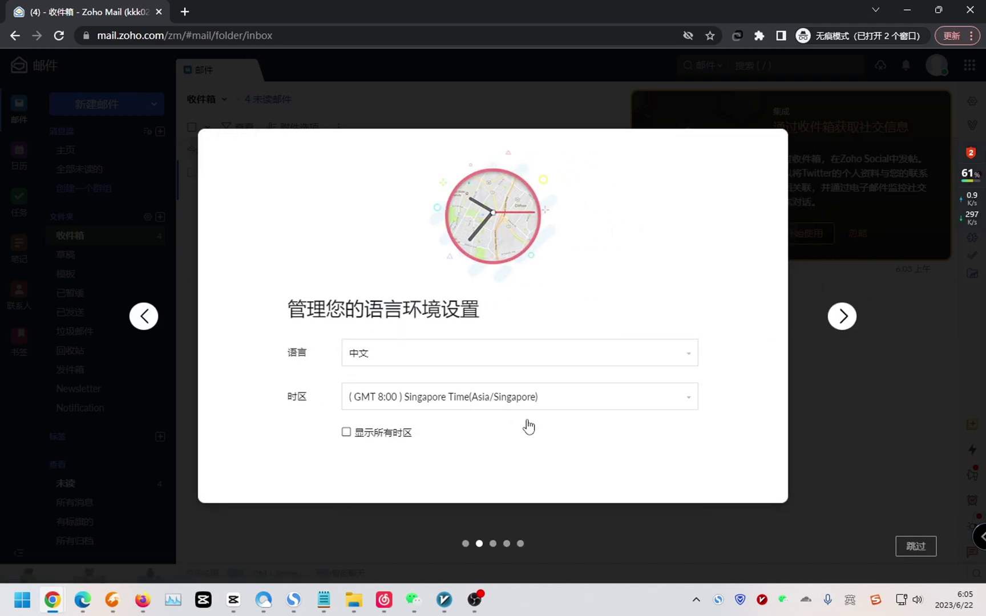
pyautogui.click(463, 399)
pyautogui.click(708, 308)
pyautogui.click(843, 319)
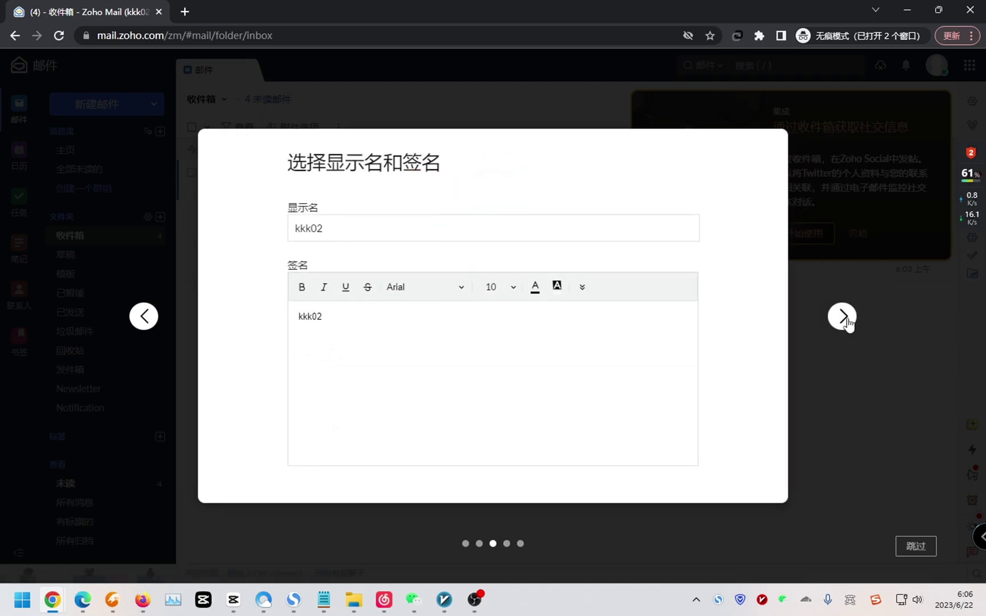
pyautogui.click(843, 317)
pyautogui.click(842, 317)
pyautogui.click(499, 399)
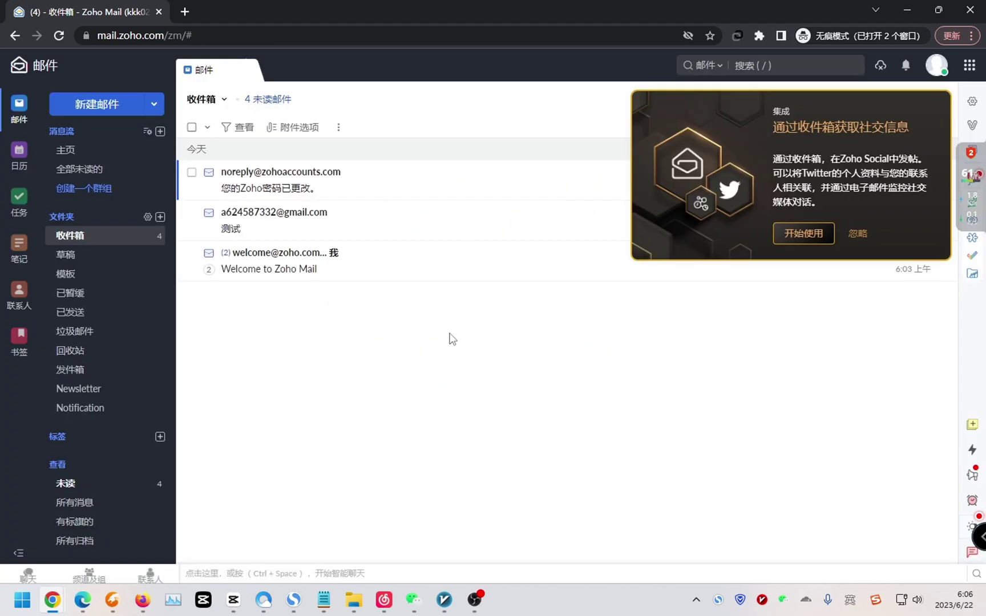
# Step: Reply to the 测试 email from Gmail with the text 测试已收 and send it
pyautogui.click(827, 238)
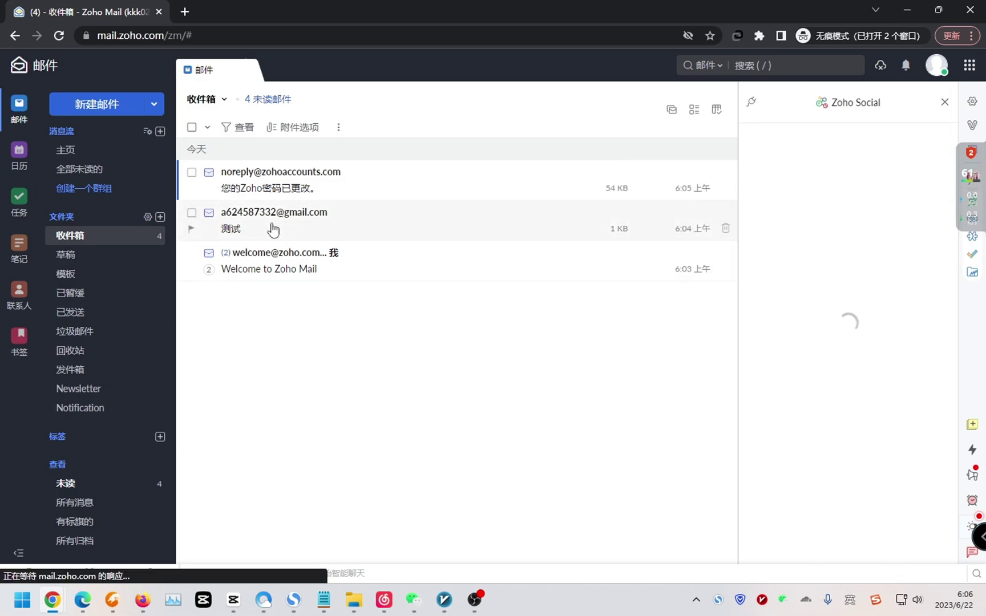
pyautogui.click(273, 229)
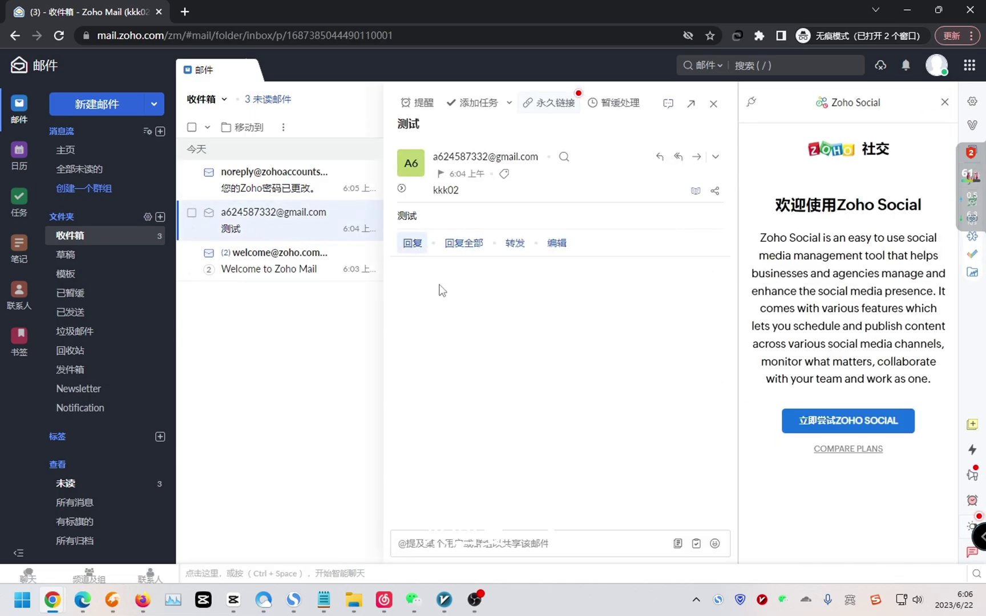
pyautogui.click(412, 243)
pyautogui.write('ceshi')
pyautogui.press('BackSpace')
pyautogui.press('BackSpace')
pyautogui.press('BackSpace')
pyautogui.press('BackSpace')
pyautogui.press('BackSpace')
pyautogui.press('BackSpace')
pyautogui.press('shift')
pyautogui.write('cesh')
pyautogui.press('space')
pyautogui.write('yishou')
pyautogui.press('Return')
pyautogui.click(199, 101)
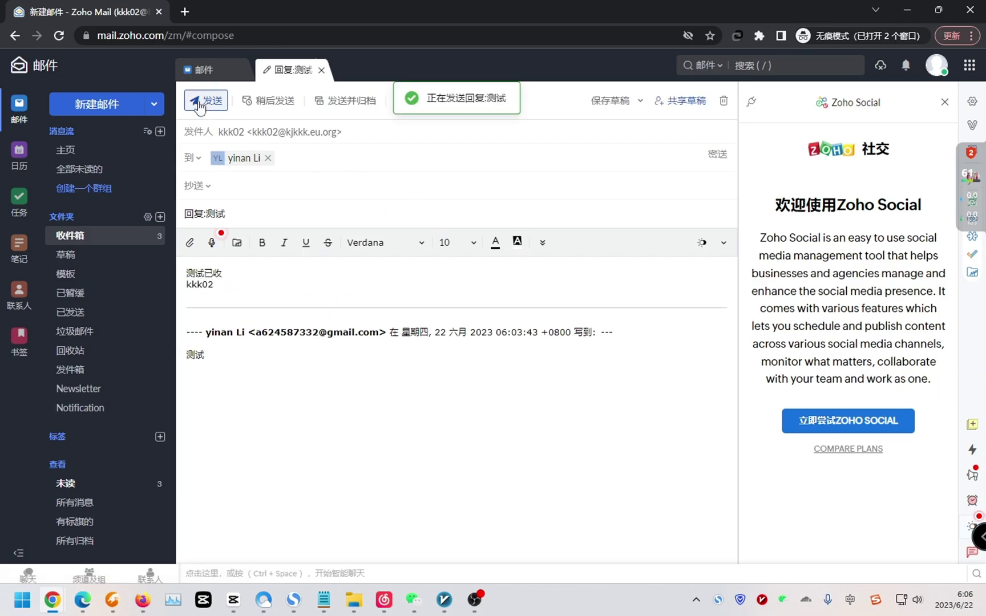
# Step: Bring the Gmail window forward and show its sent mail list
pyautogui.moveTo(338, 24); pyautogui.dragTo(656, 134)
pyautogui.click(410, 12)
pyautogui.click(154, 245)
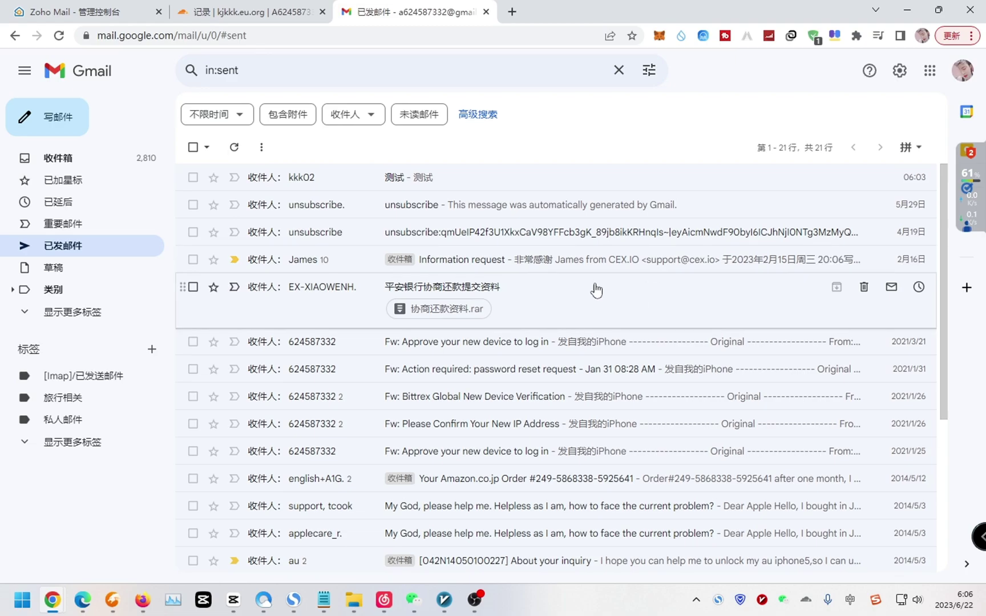
# Step: Find the 测试已收 reply in Gmail's spam folder and mark it not spam
pyautogui.click(57, 70)
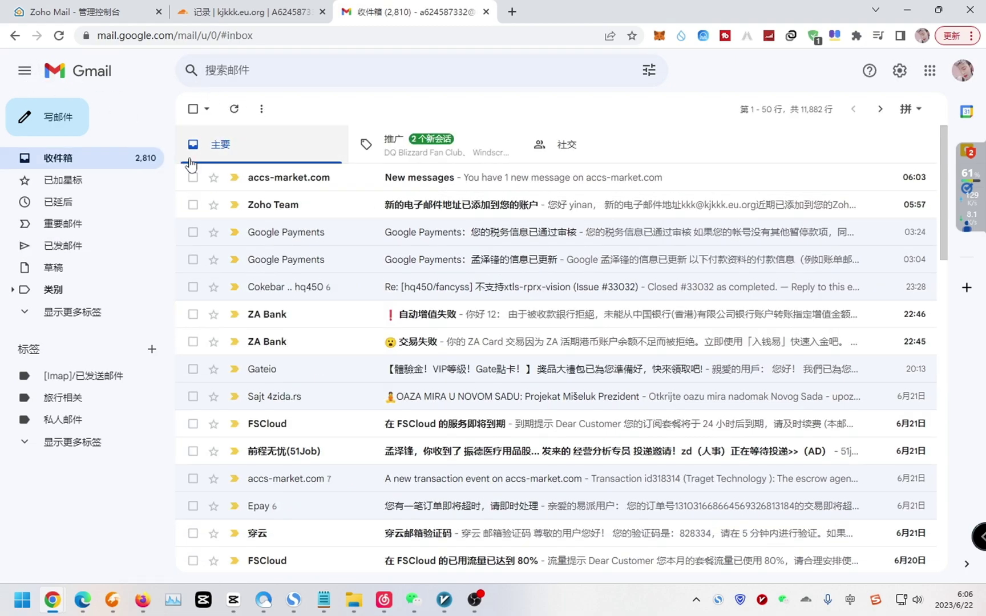
pyautogui.press('F5')
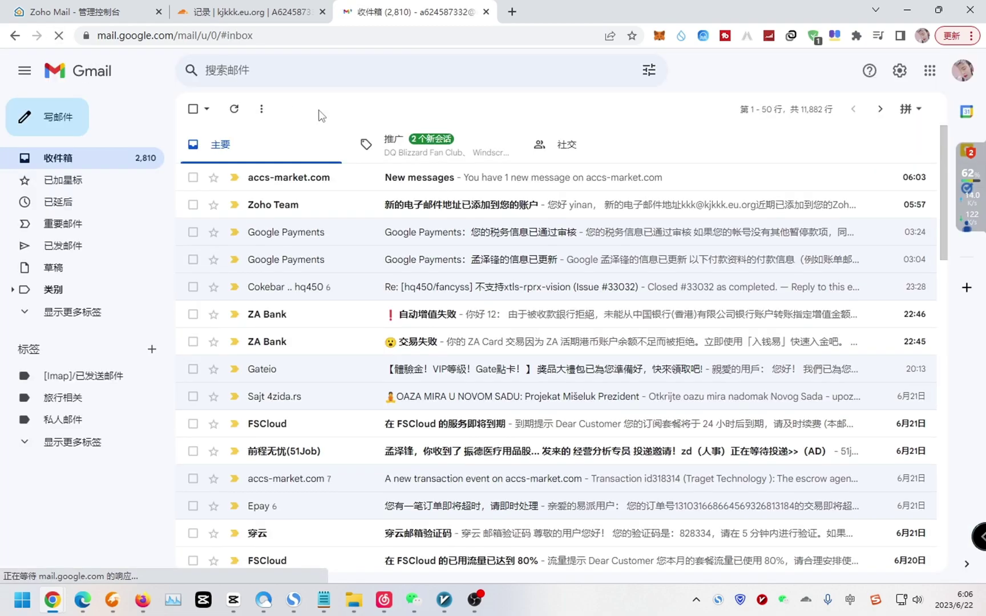
pyautogui.click(87, 313)
pyautogui.click(114, 398)
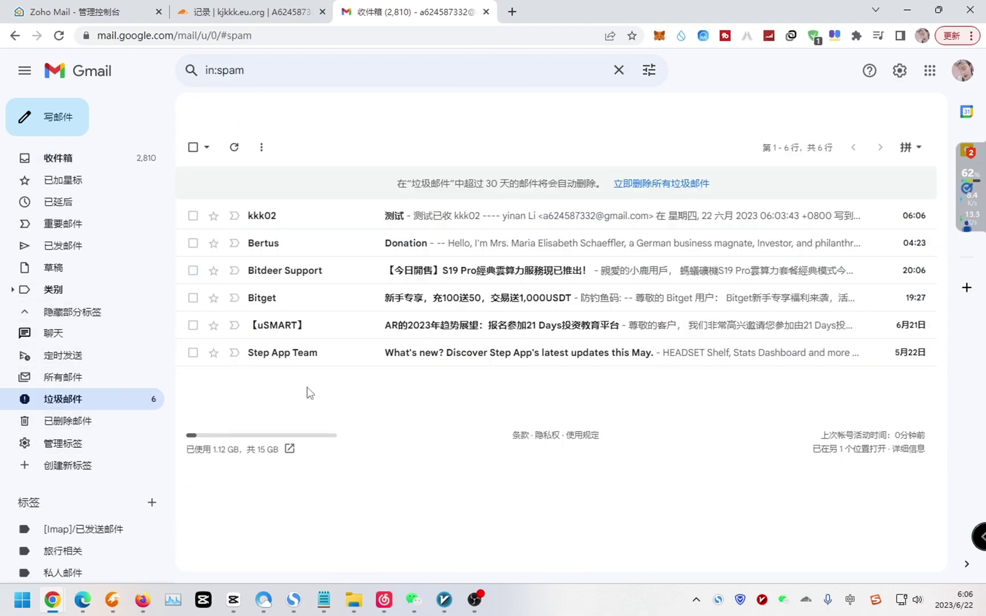
pyautogui.click(434, 219)
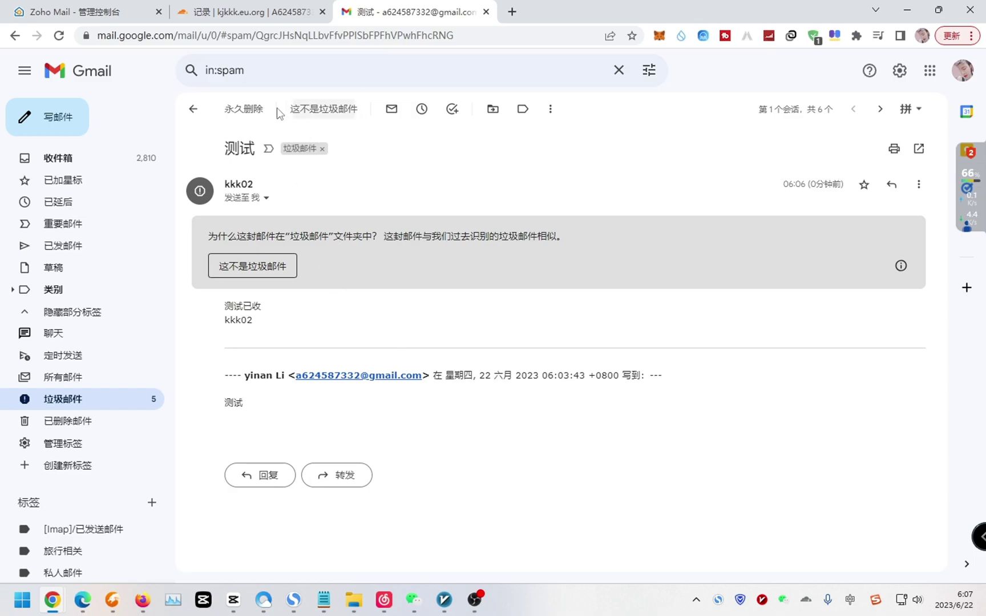
pyautogui.click(324, 109)
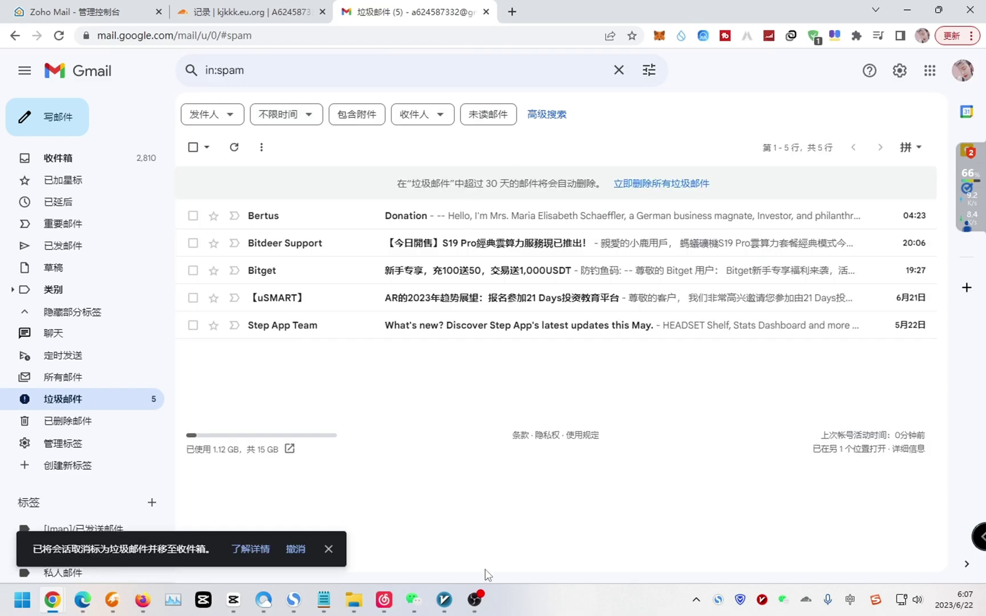
# Step: Finish the user creation, then refresh the admin dashboard and confirm both the admin and the new mailbox user show as active in 机构用户
pyautogui.click(46, 7)
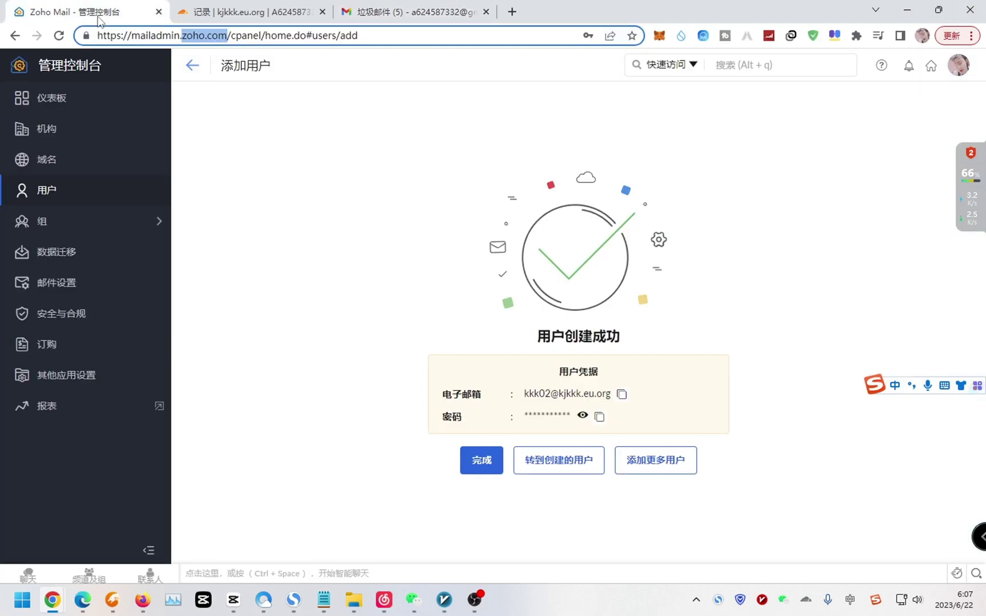
pyautogui.click(481, 460)
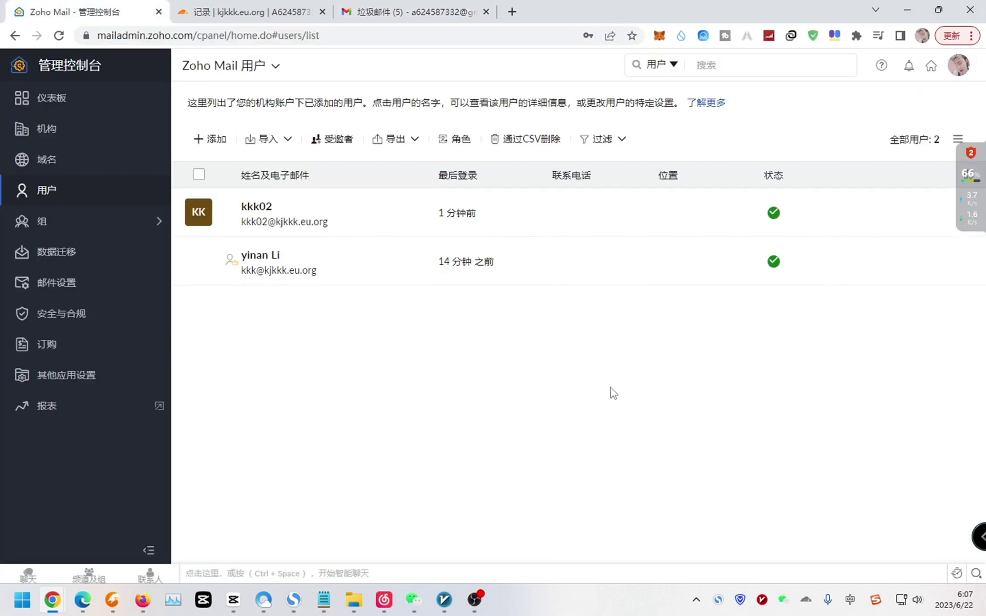
pyautogui.click(64, 103)
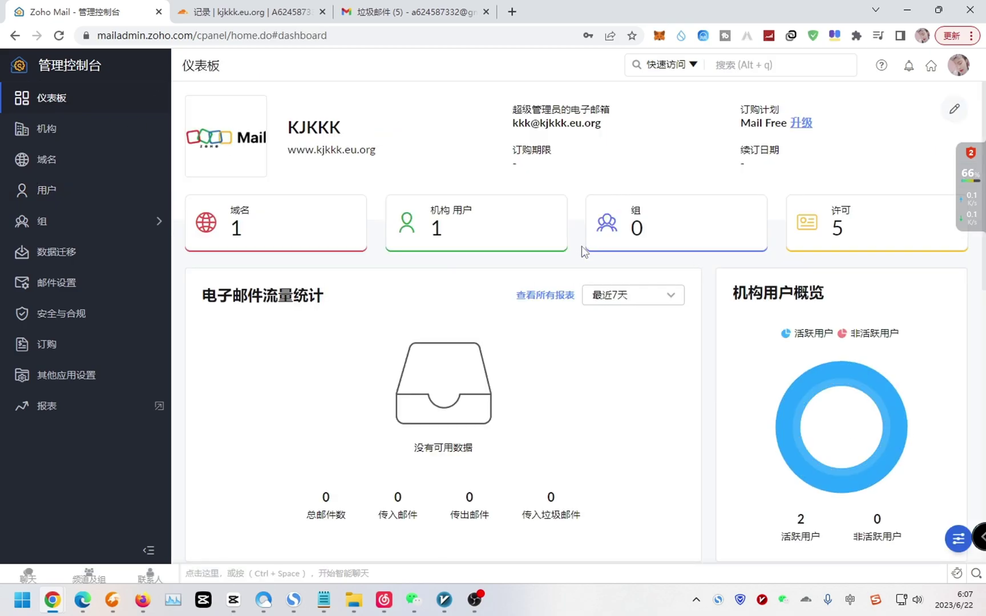
pyautogui.press('F5')
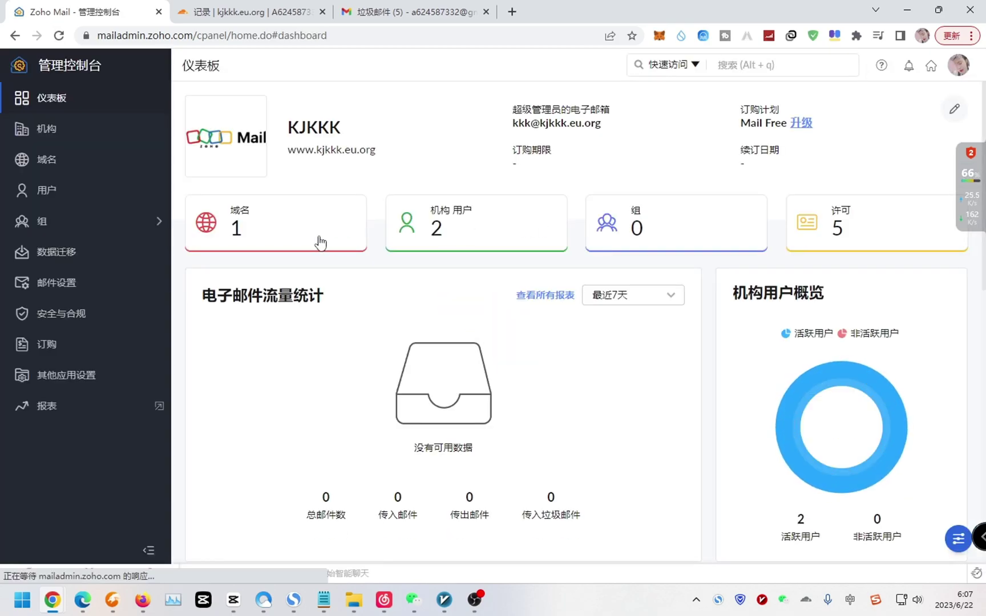
pyautogui.click(451, 230)
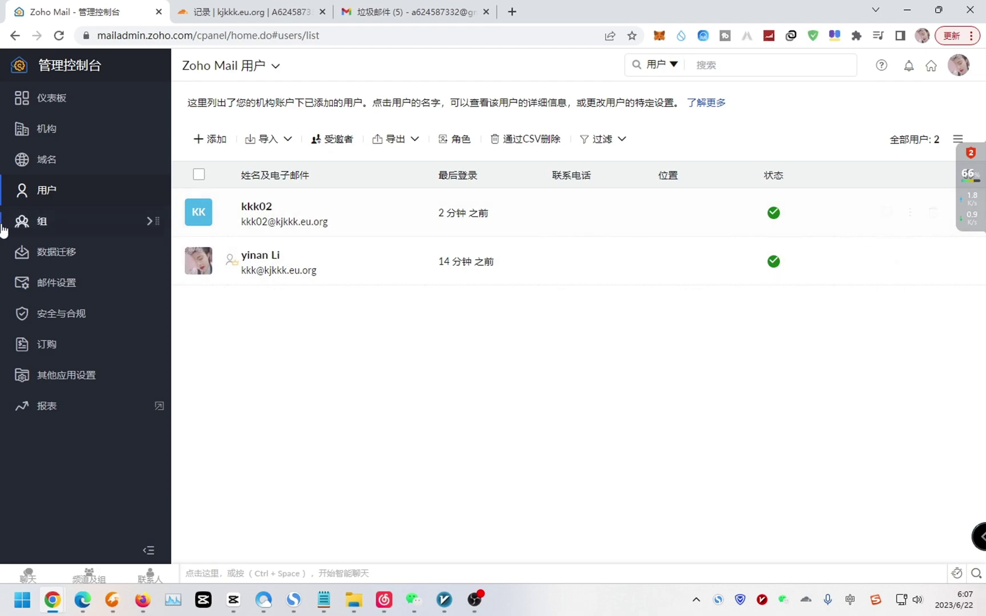